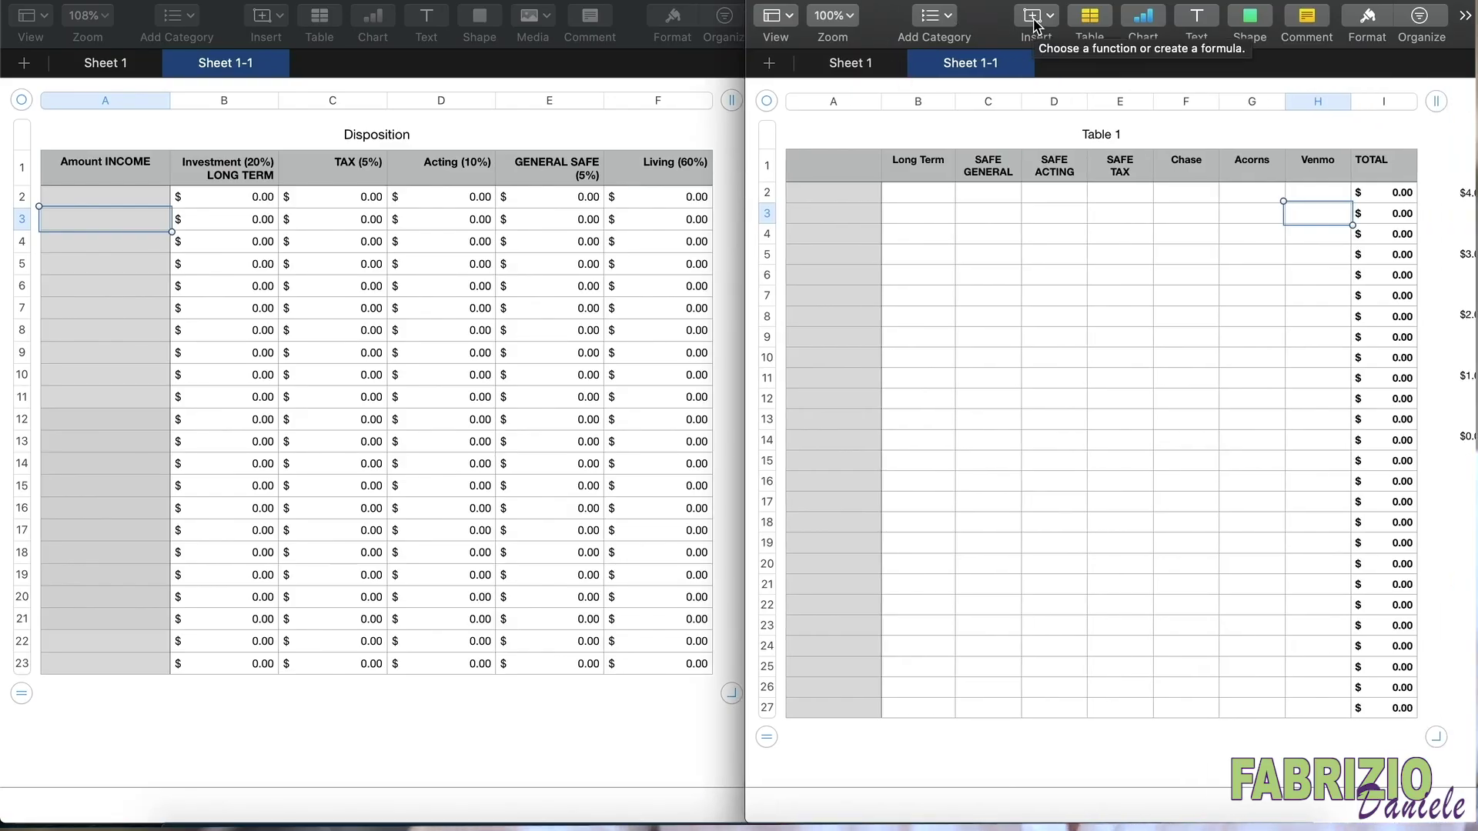
pyautogui.click(344, 4)
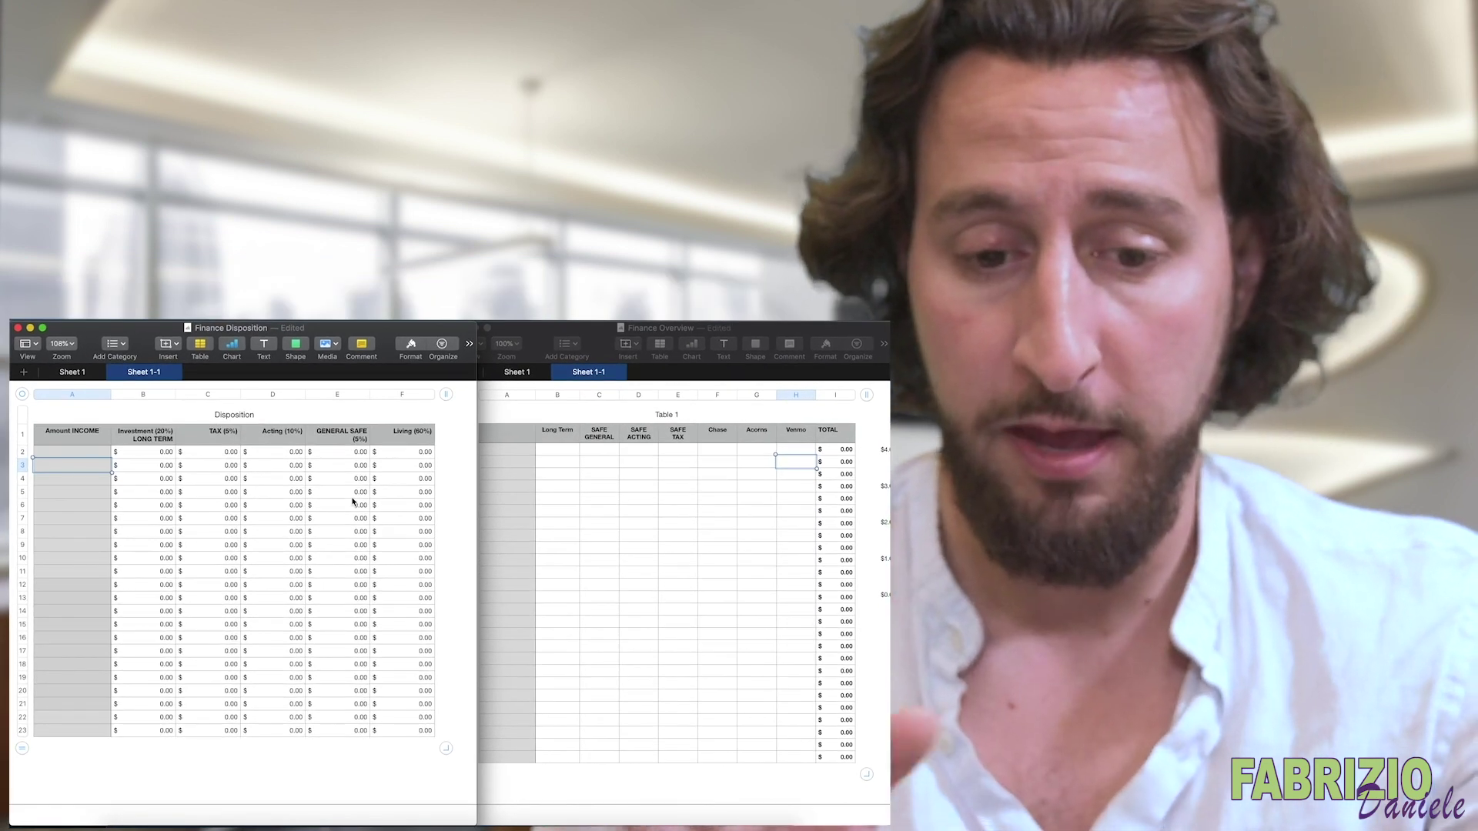
pyautogui.click(607, 341)
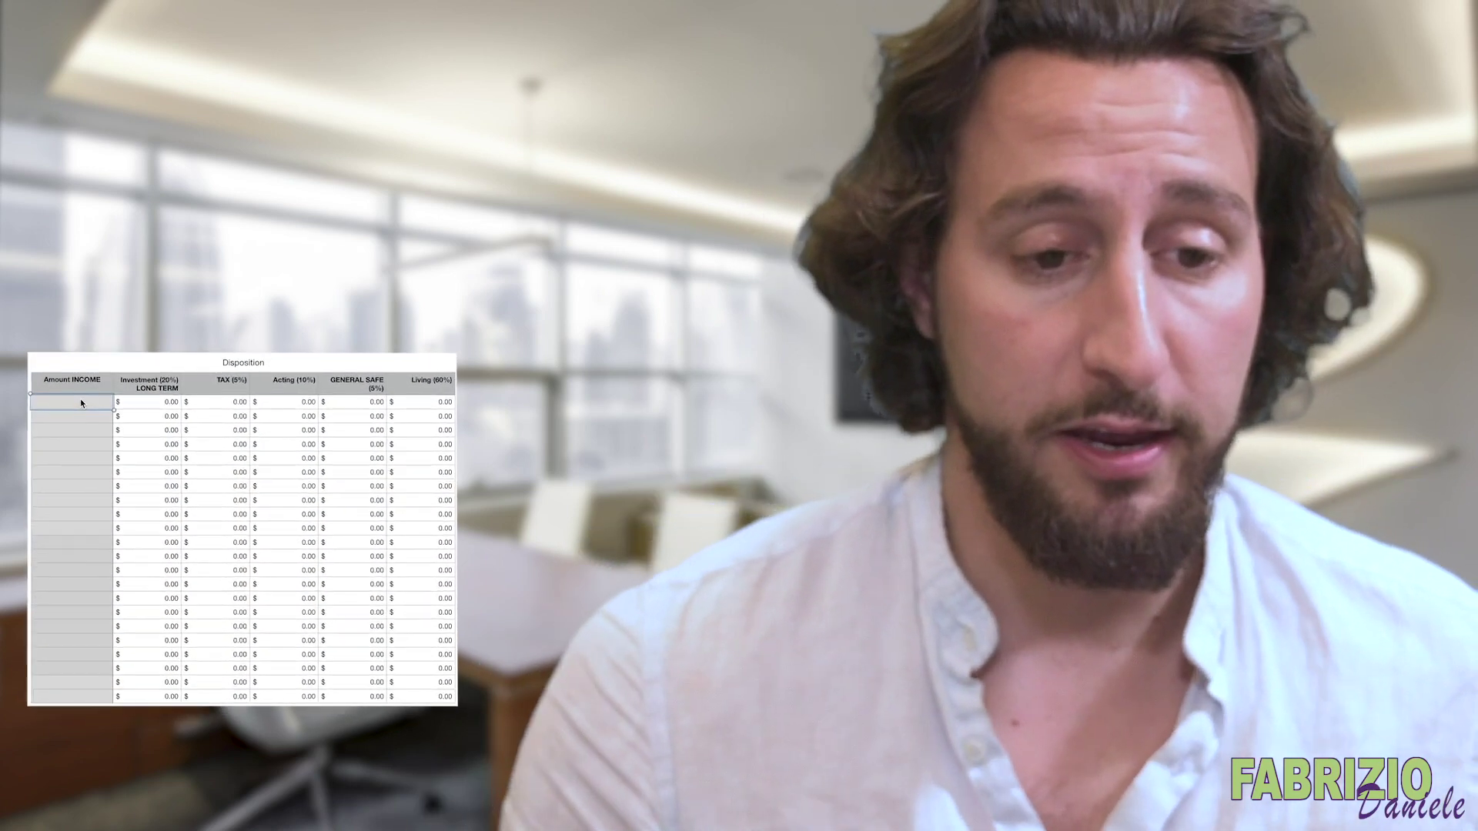
# Step: Enter an $850.00 income in the first Amount INCOME cell of the Disposition table
pyautogui.write('850')
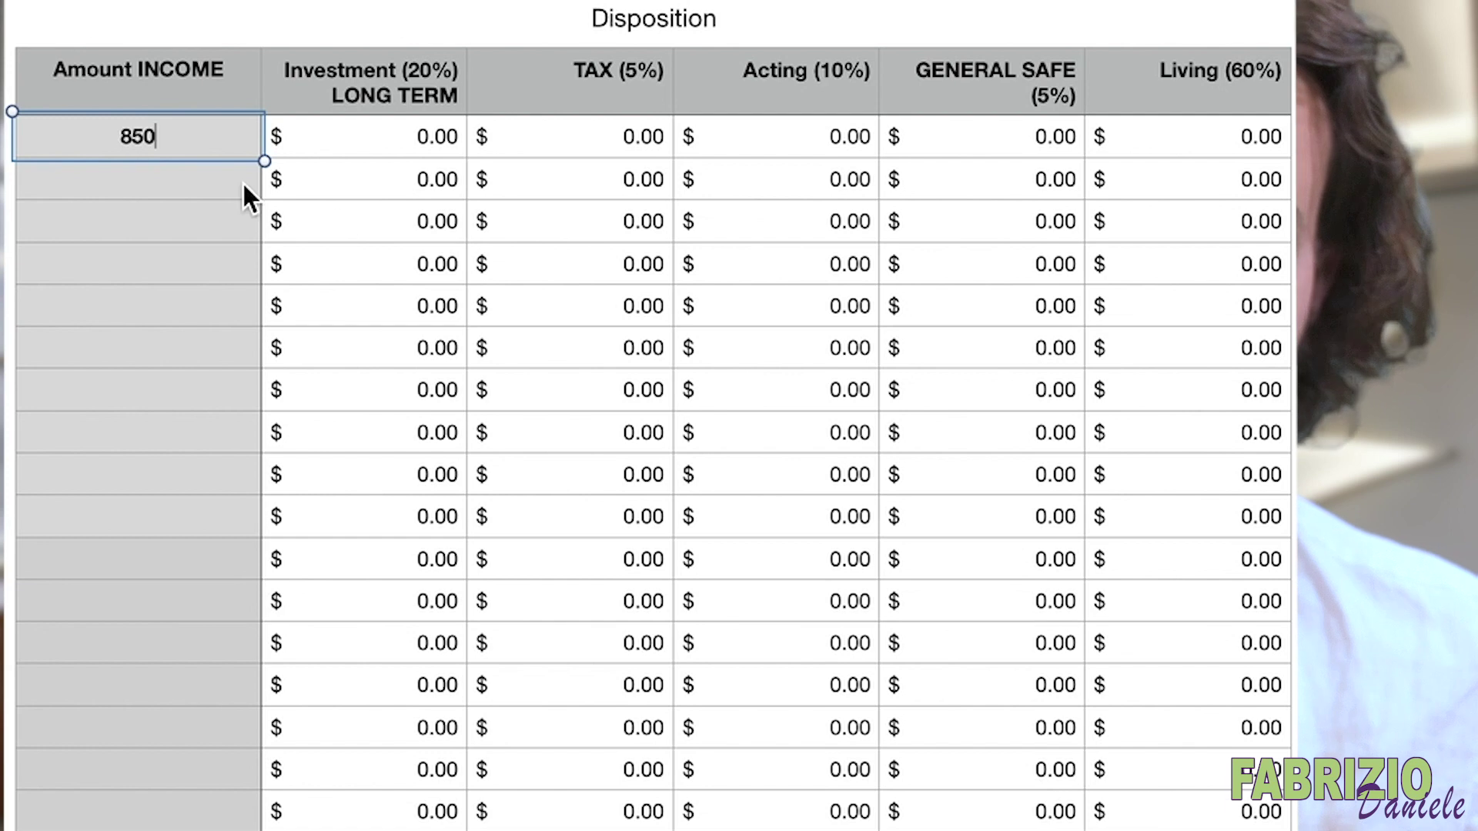
pyautogui.moveTo(184, 165)
pyautogui.press('Return')
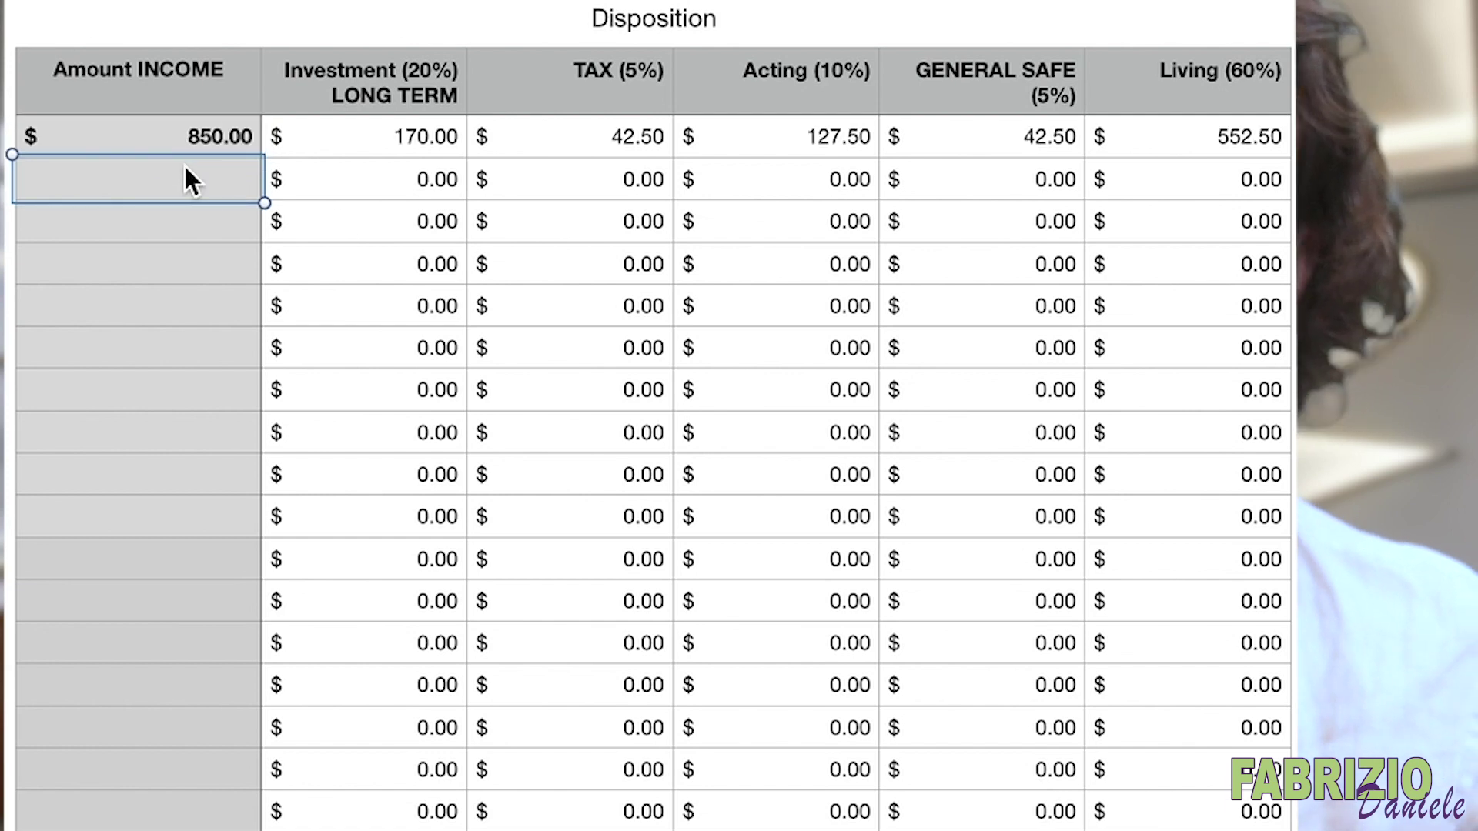
# Step: Check the calculated shares 170.00, 42.50, 127.50, 42.50 and 552.50, including Living (60%)
pyautogui.click(361, 136)
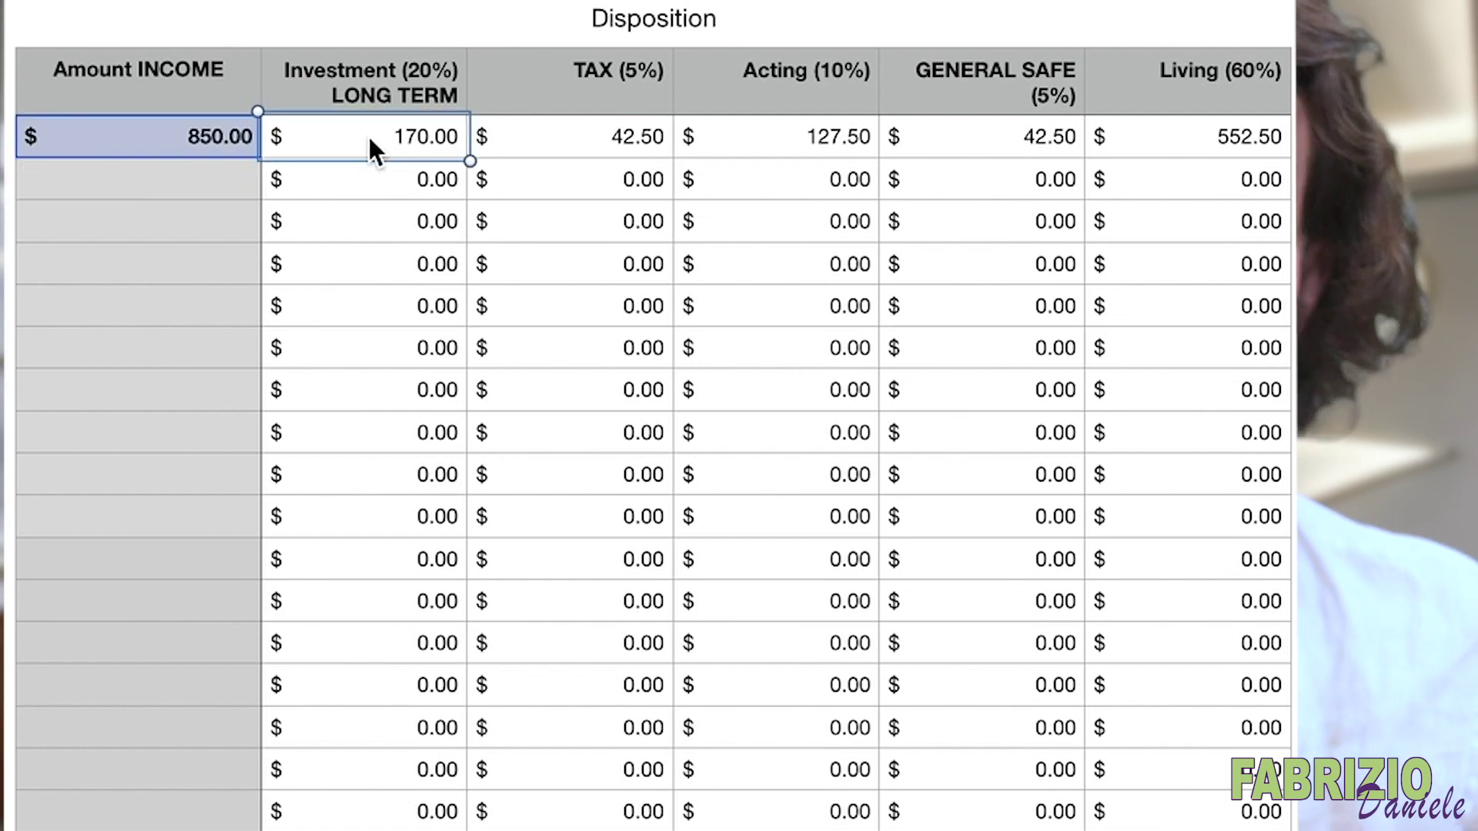
pyautogui.click(567, 135)
pyautogui.click(761, 139)
pyautogui.click(1003, 131)
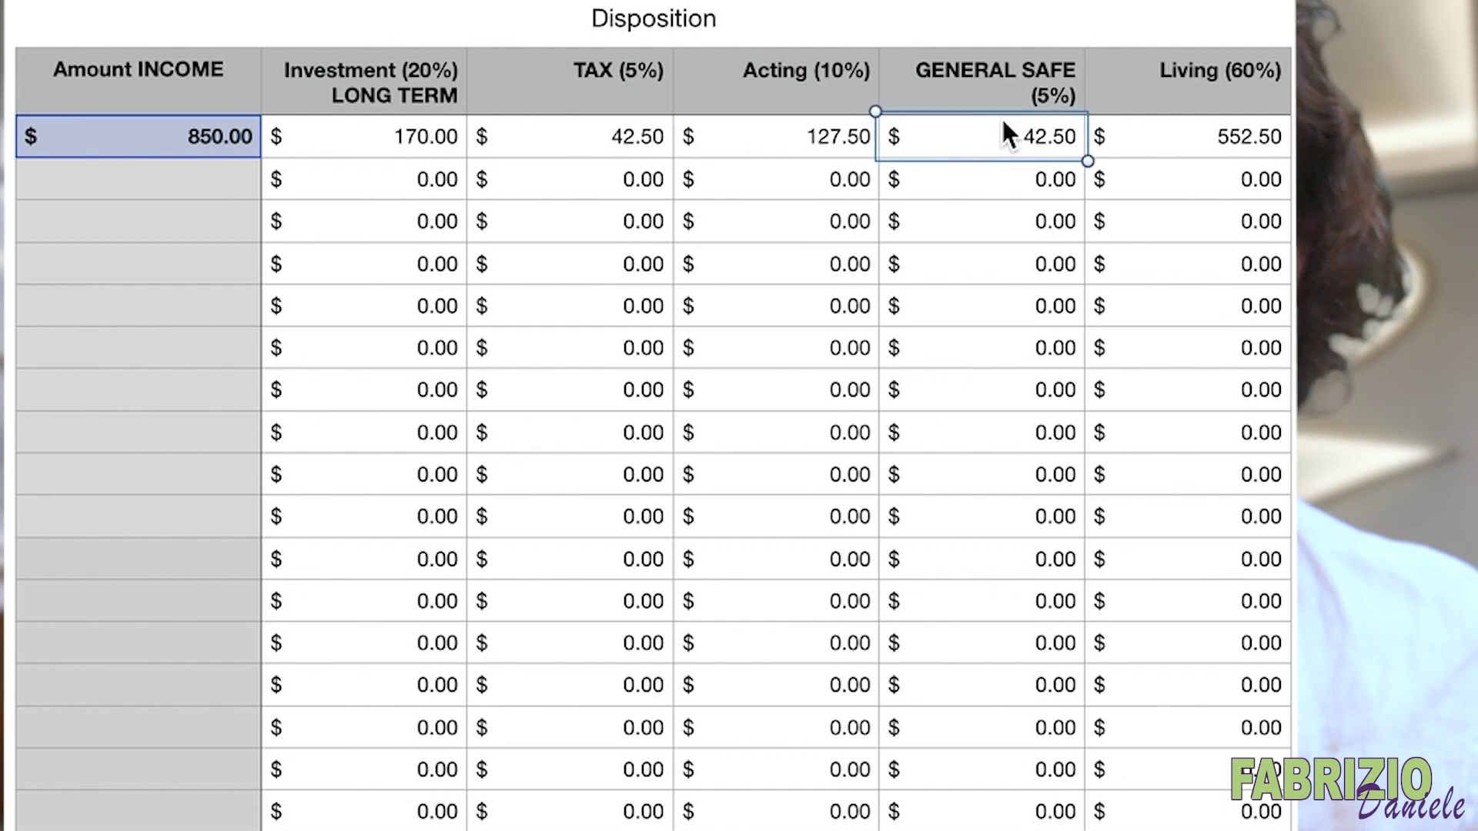
pyautogui.click(1198, 144)
pyautogui.press('Escape')
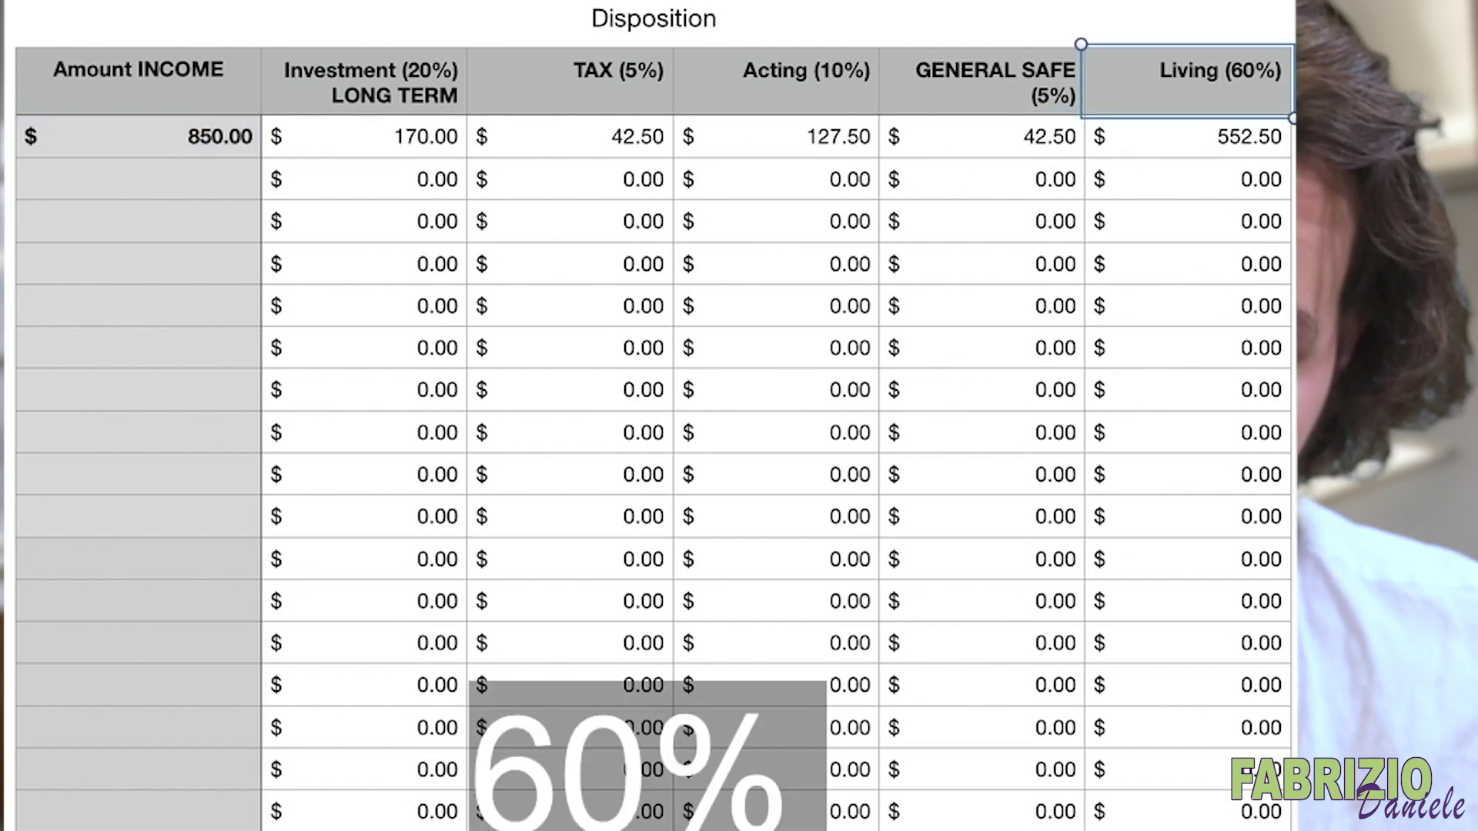
pyautogui.click(1240, 44)
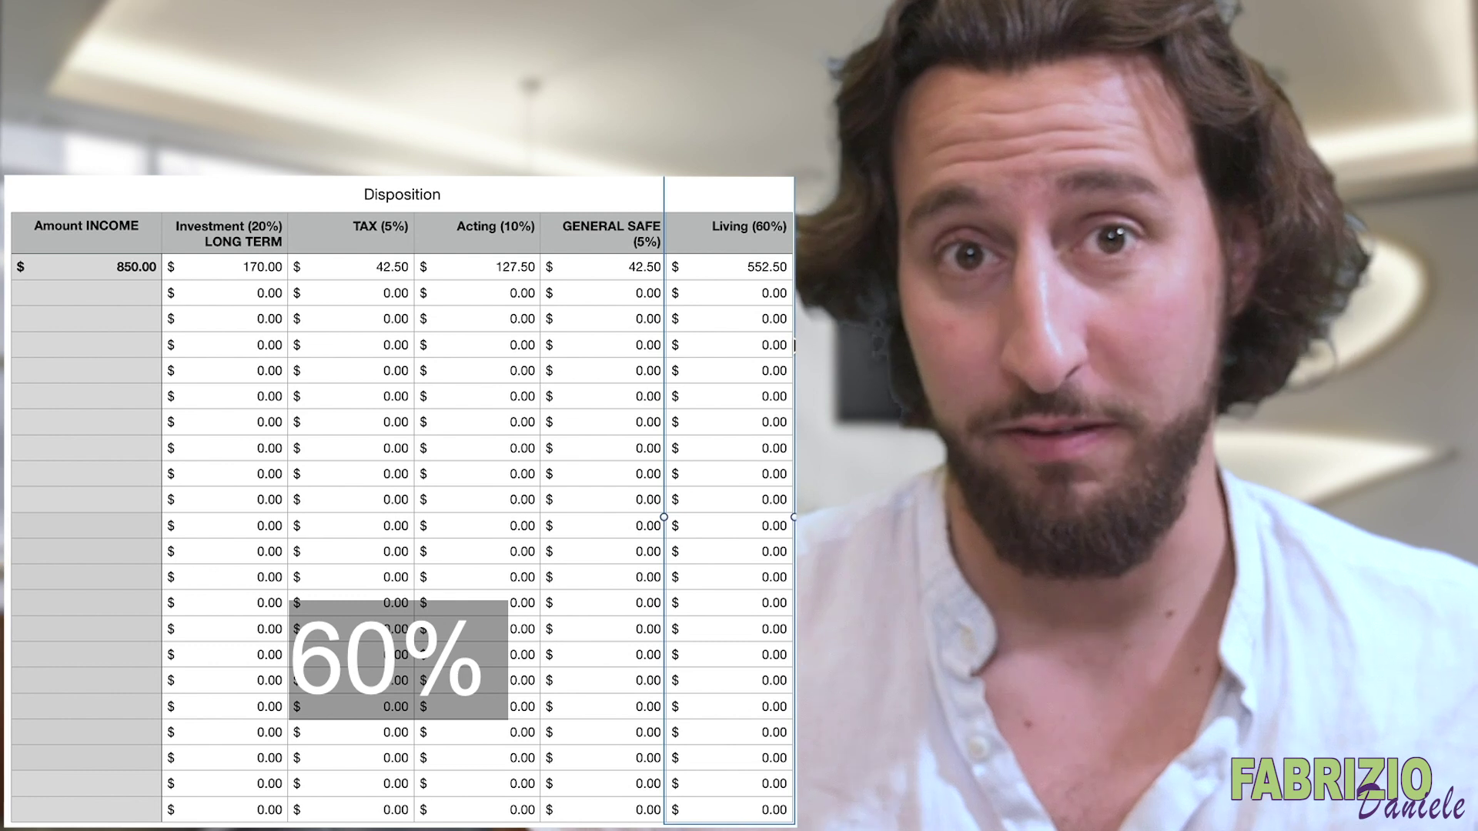
pyautogui.click(225, 233)
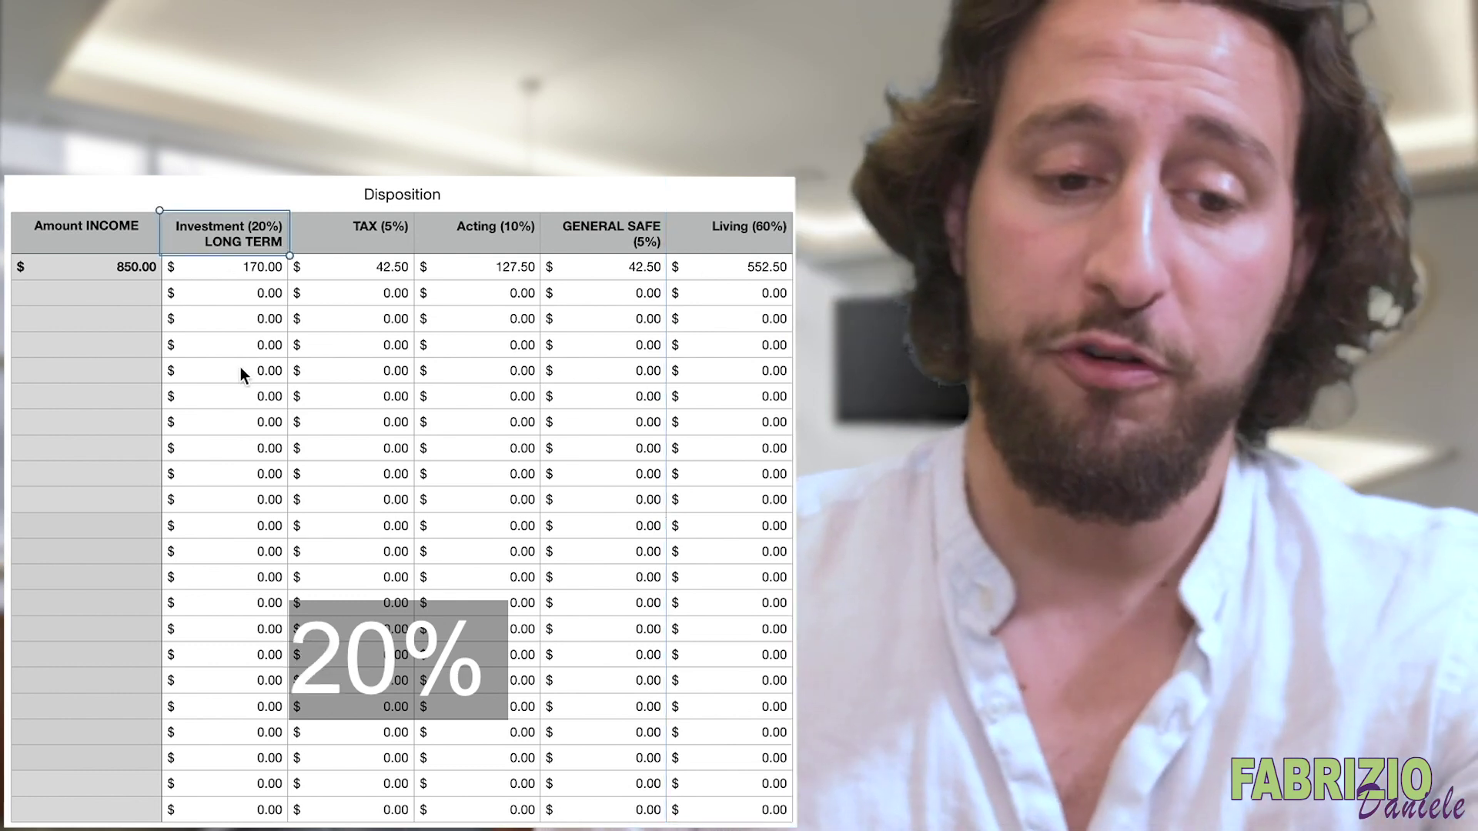
pyautogui.click(251, 269)
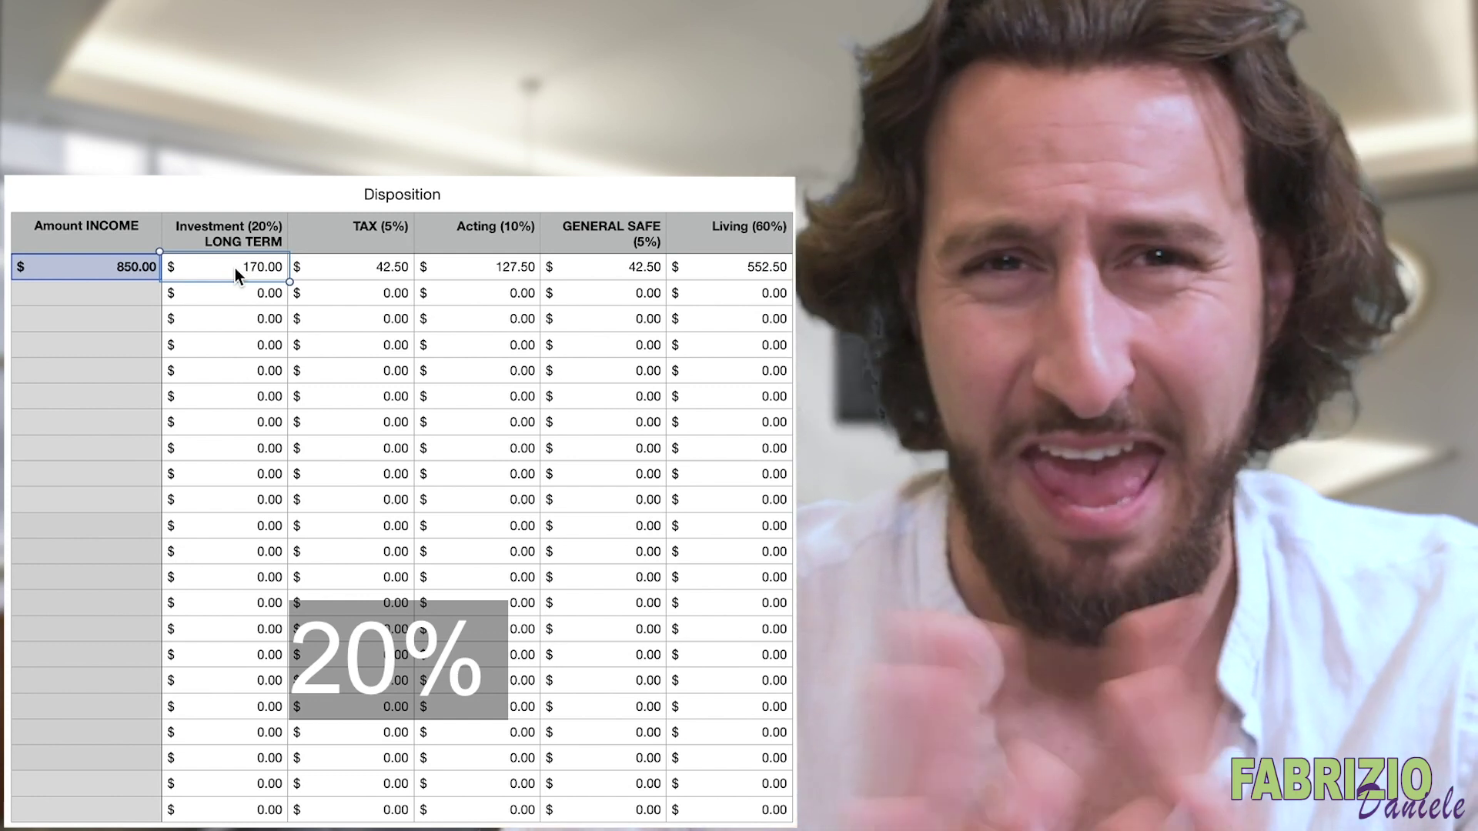
pyautogui.click(344, 262)
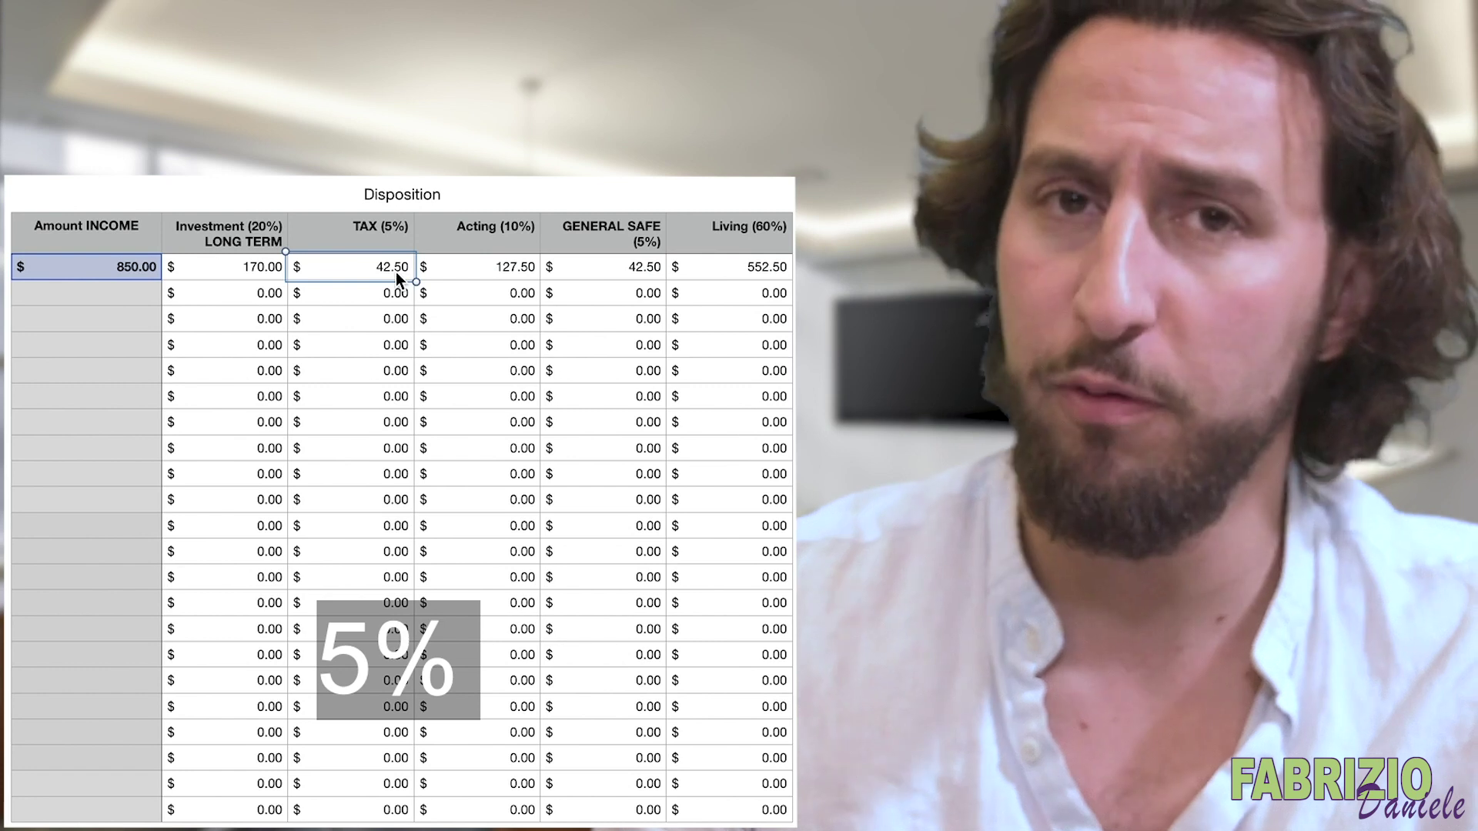
pyautogui.click(496, 232)
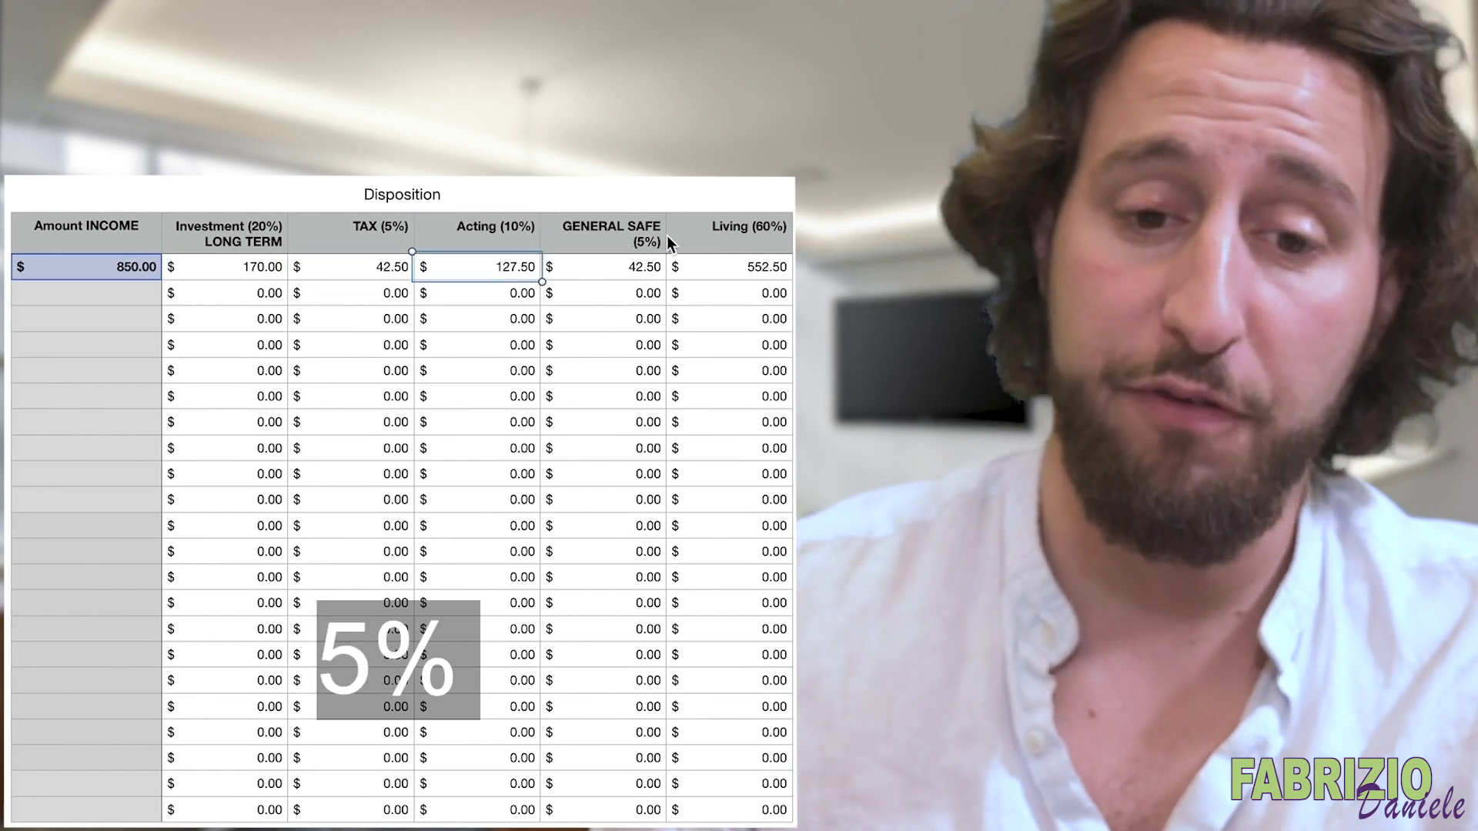
pyautogui.click(638, 279)
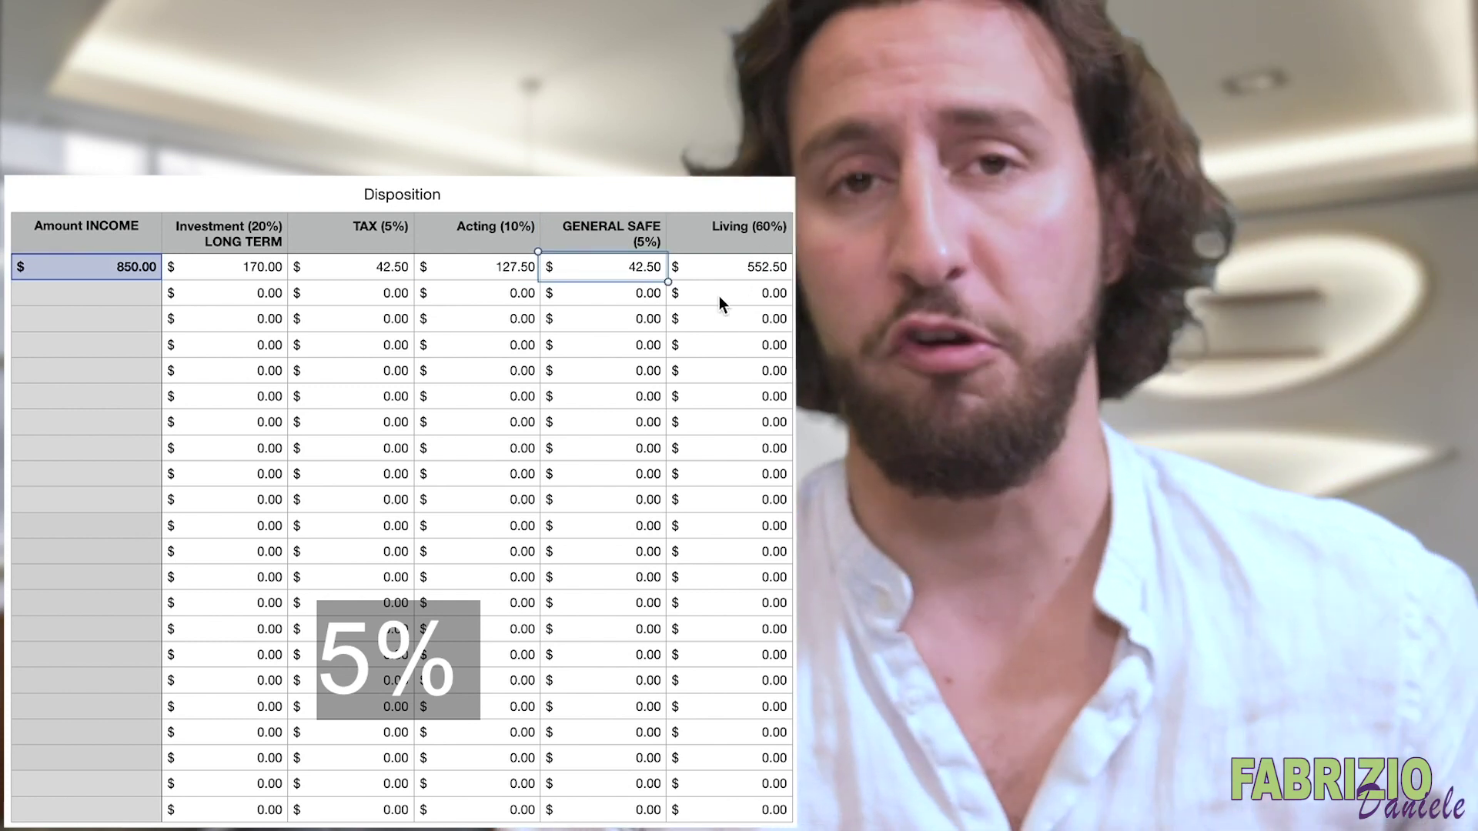
pyautogui.click(780, 273)
pyautogui.click(762, 234)
pyautogui.click(745, 266)
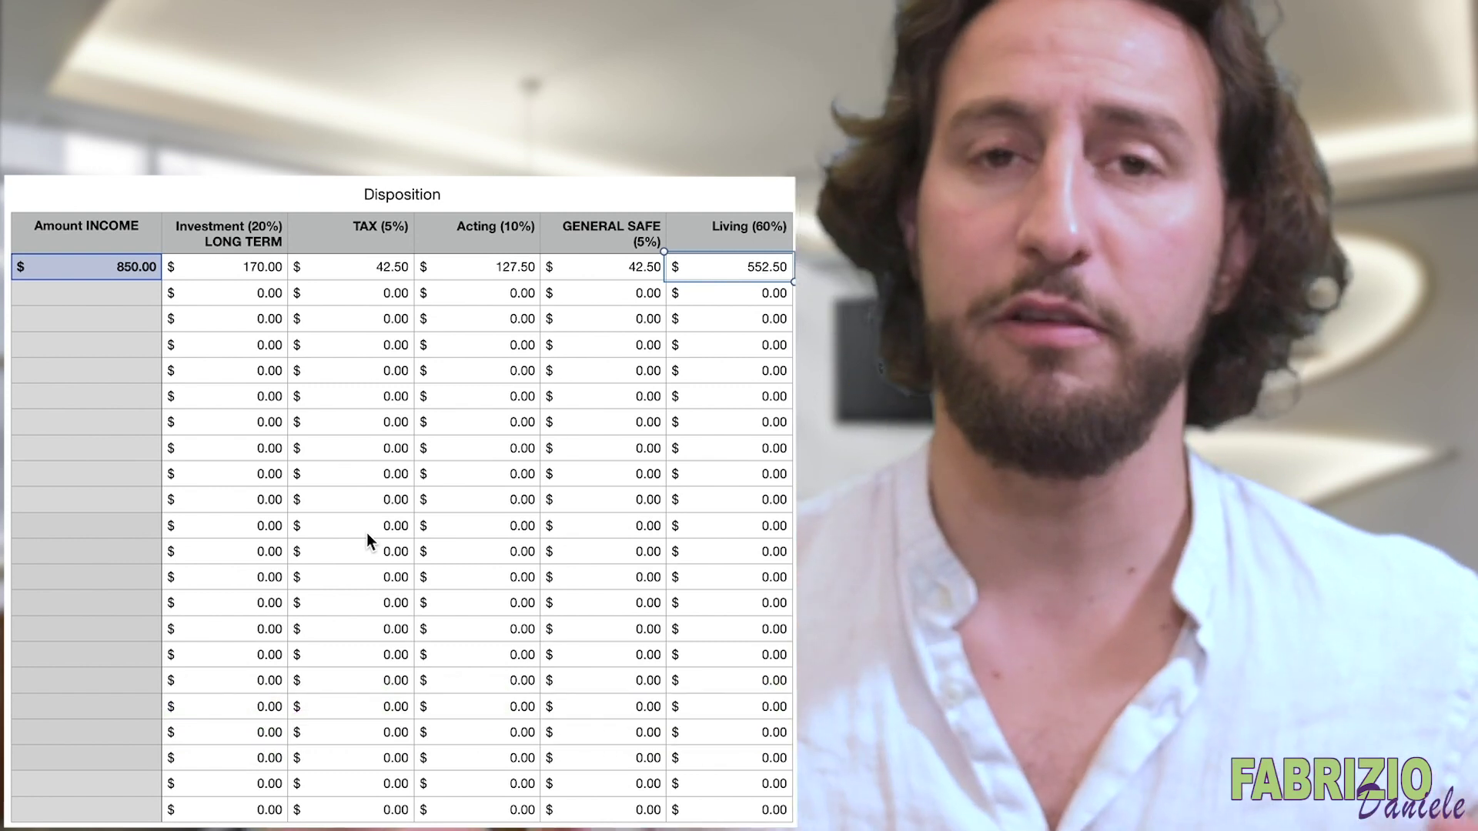
pyautogui.click(263, 236)
pyautogui.click(392, 234)
pyautogui.click(511, 243)
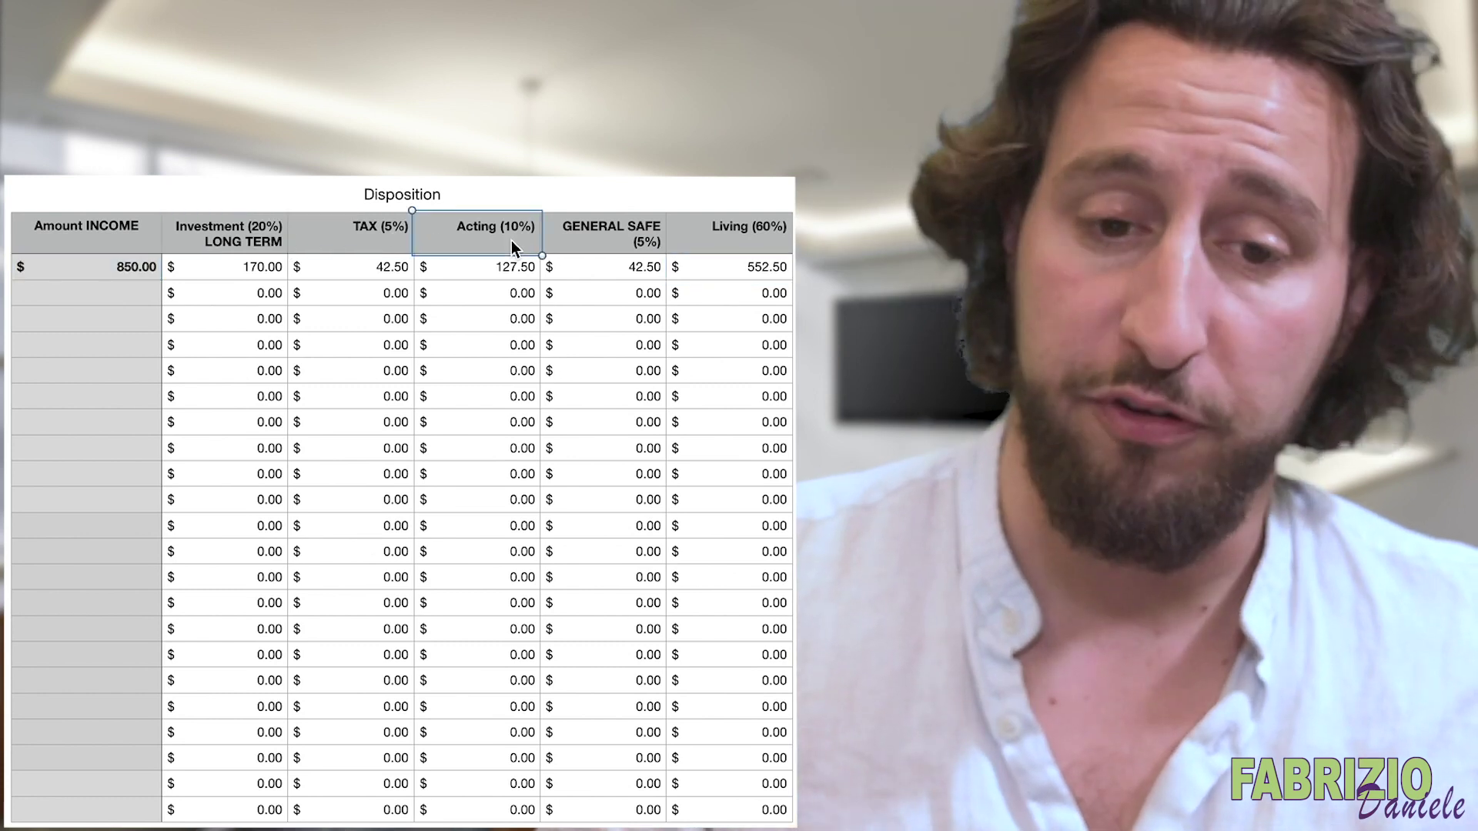
pyautogui.click(653, 241)
pyautogui.click(739, 242)
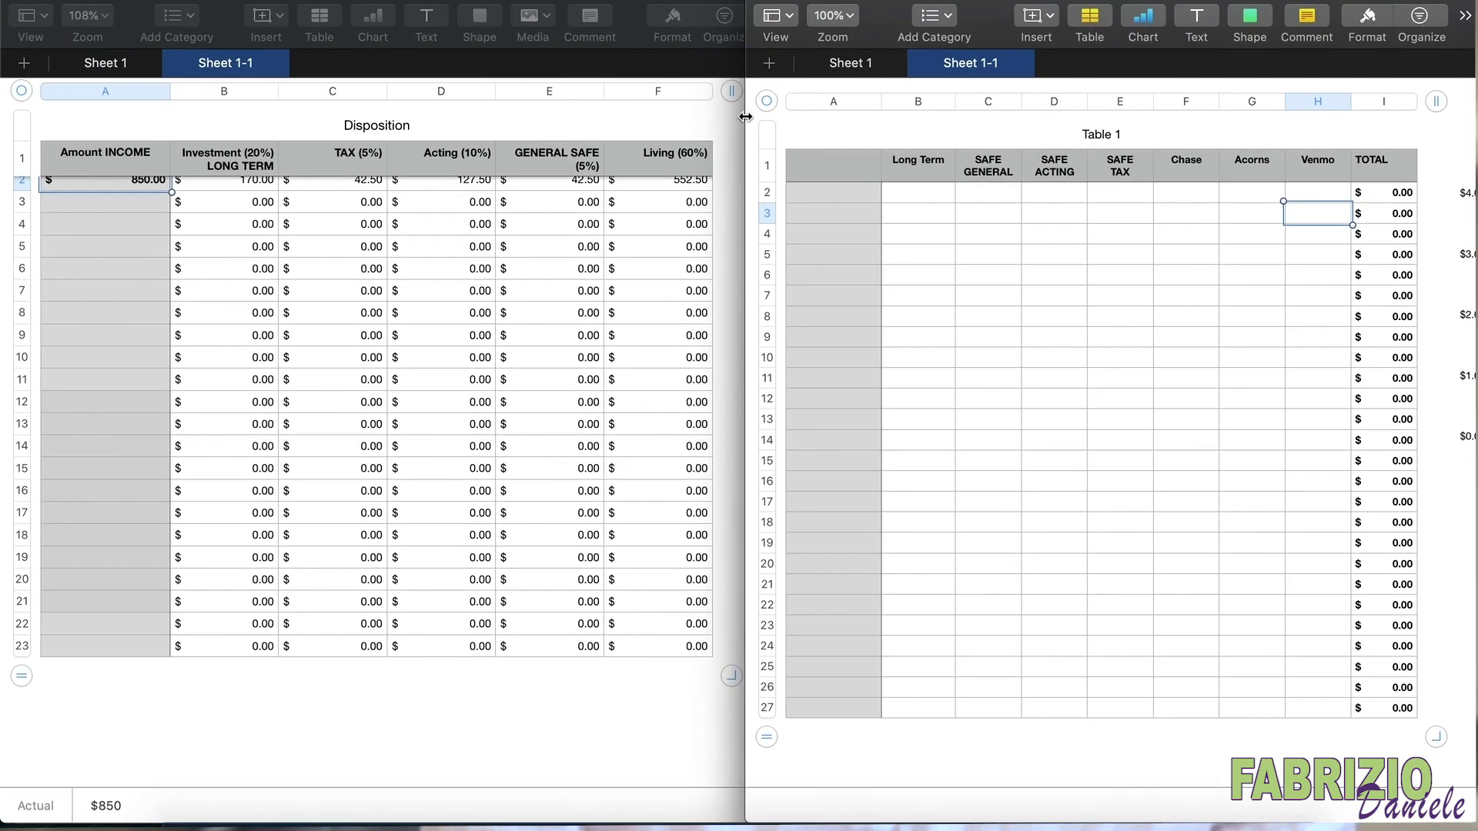
pyautogui.moveTo(745, 117); pyautogui.dragTo(380, 117)
# Step: Enter the date February 20, 2020 in A2 with a 170.00 Long Term balance
pyautogui.click(468, 192)
pyautogui.write('2-20-2020')
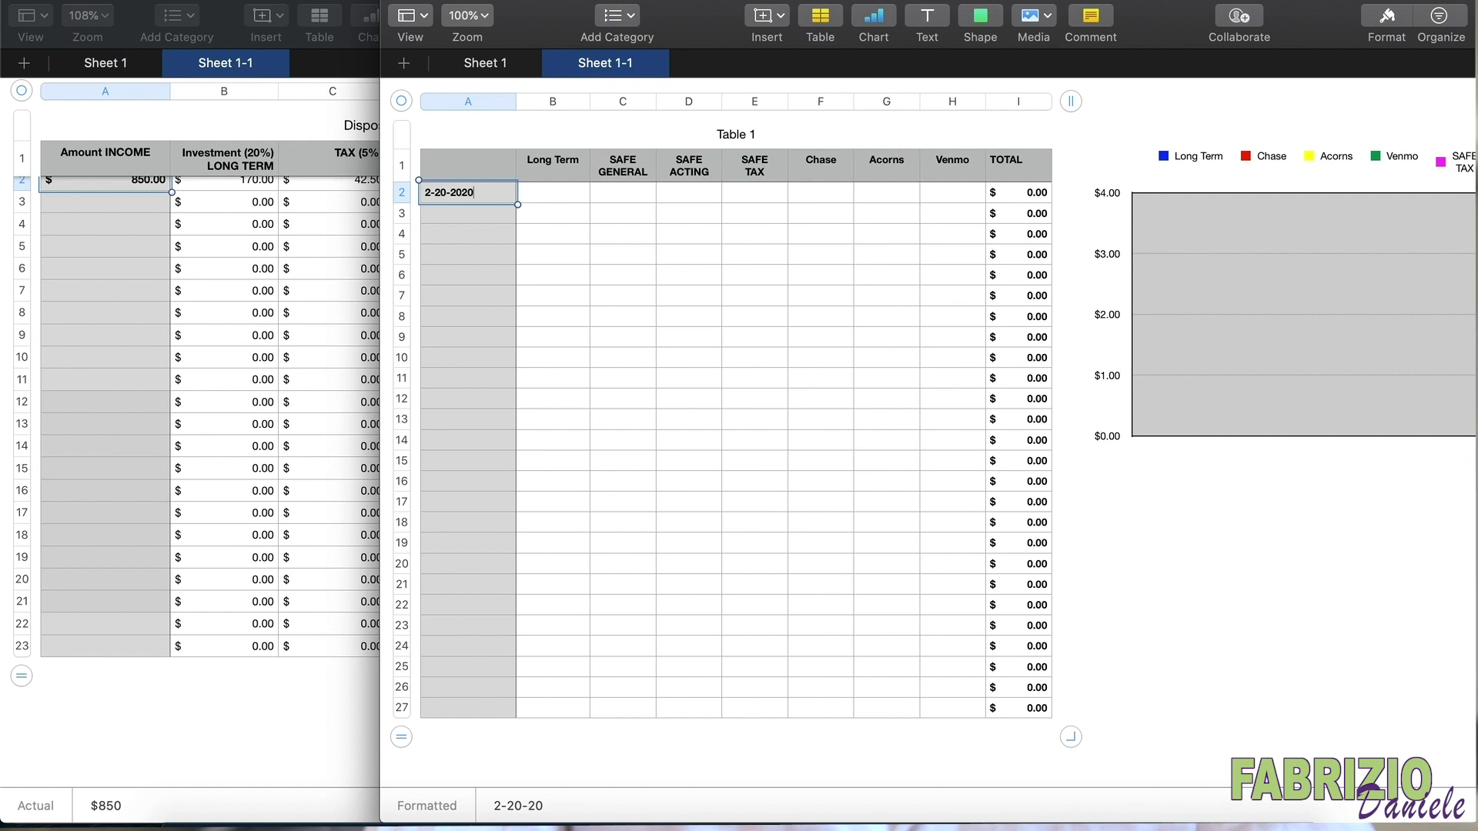
pyautogui.press('Tab')
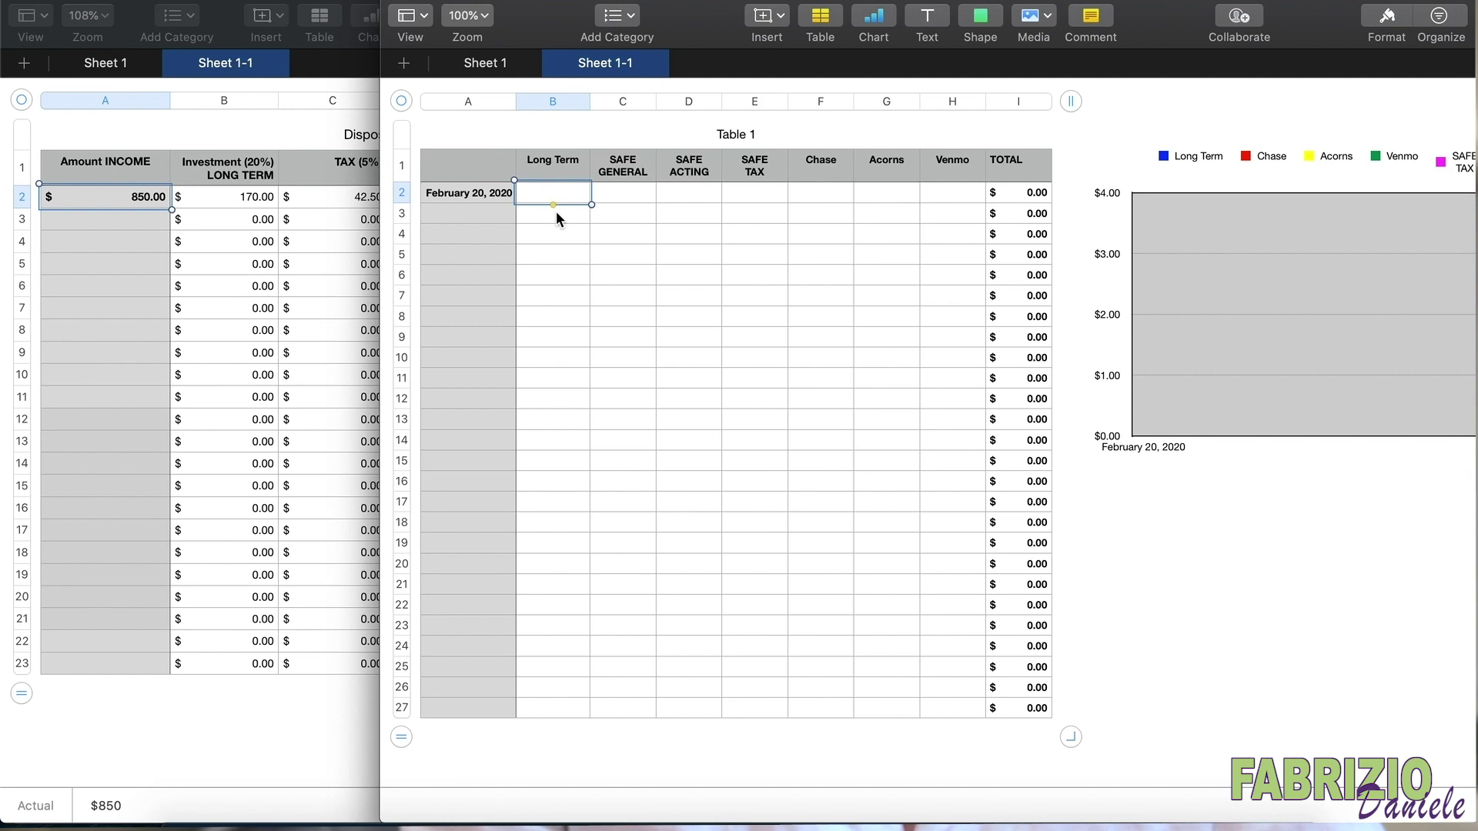
pyautogui.write('170')
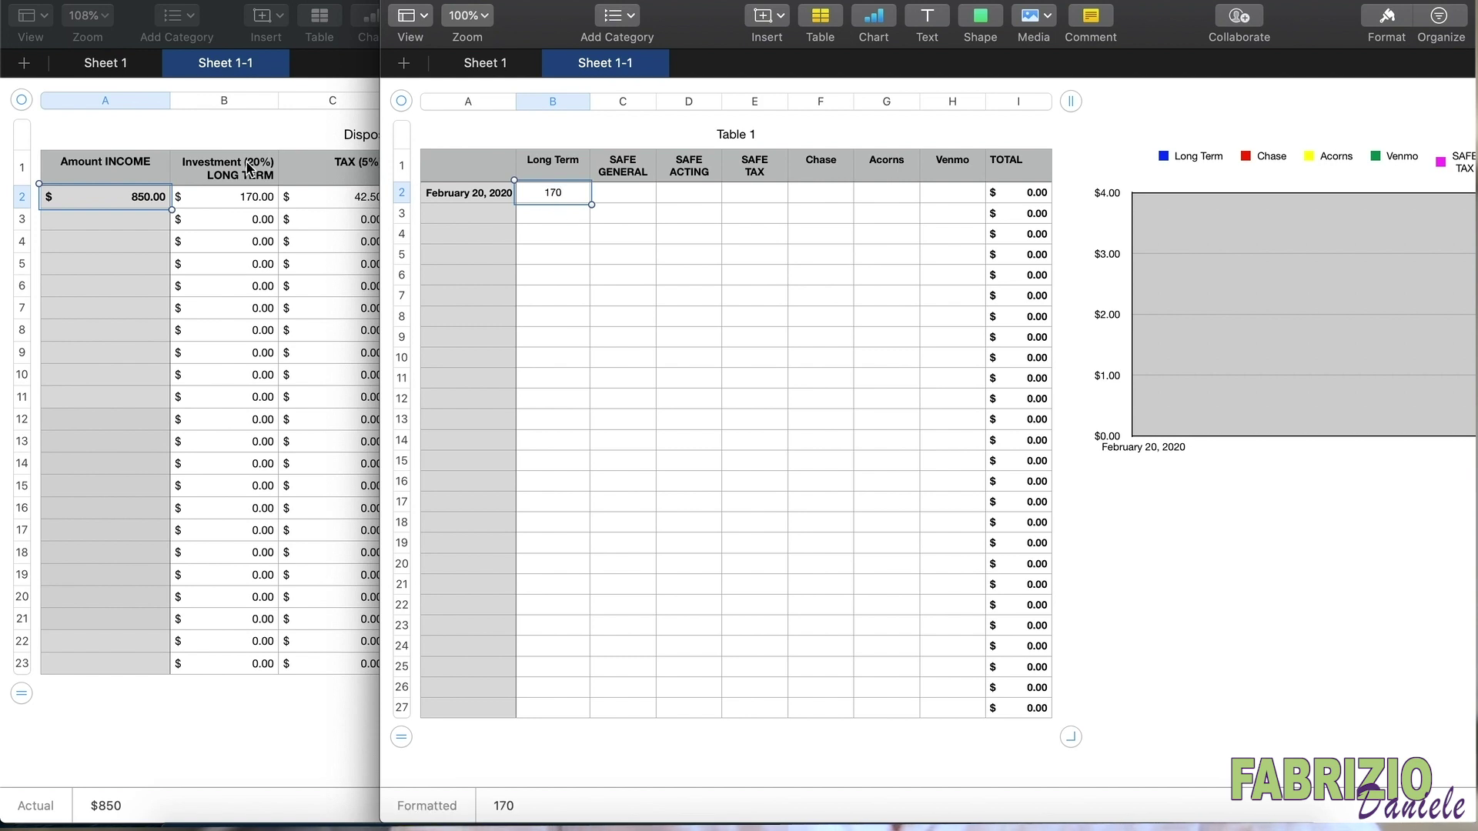
pyautogui.click(639, 198)
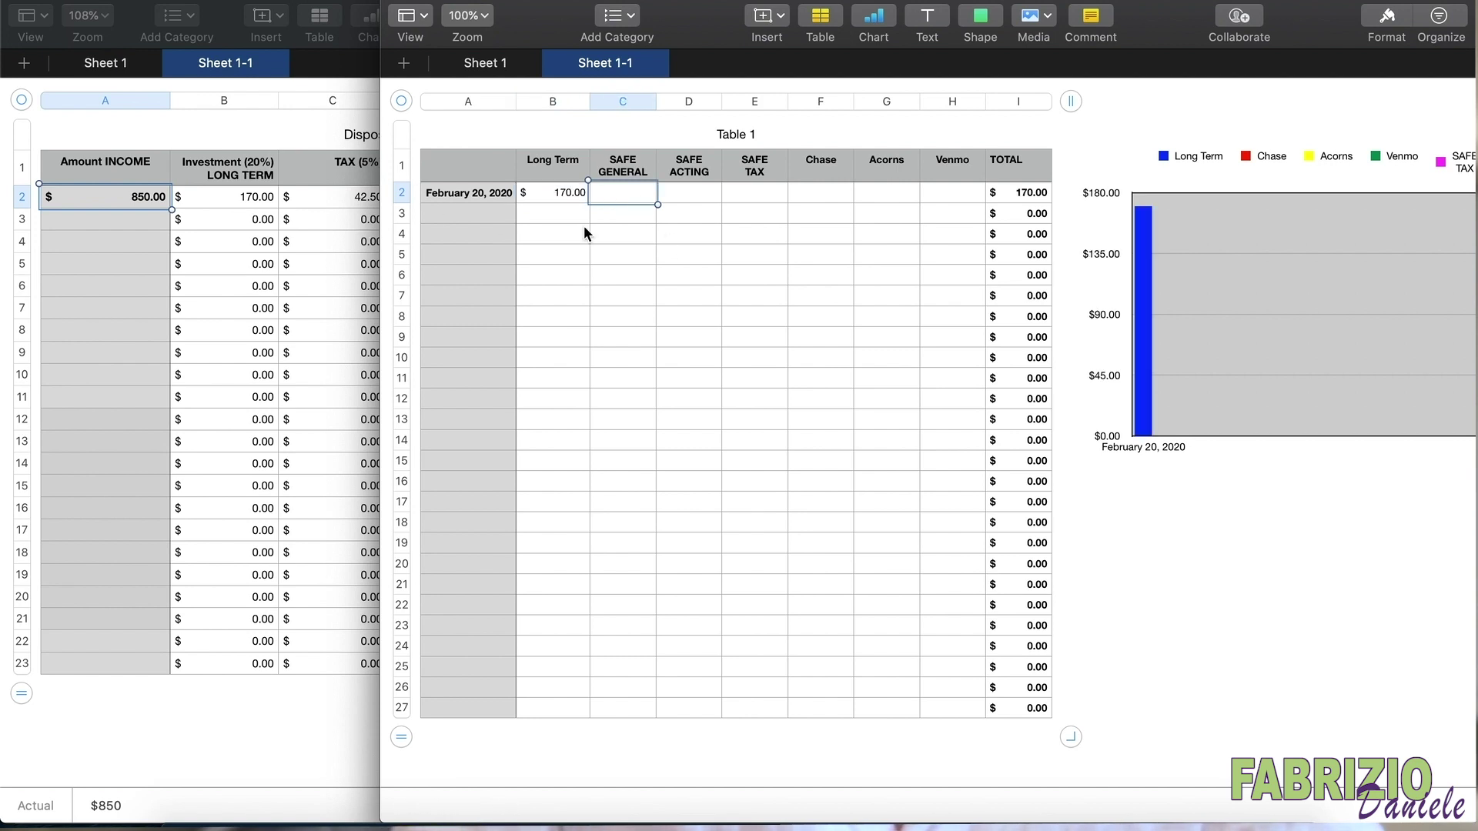
# Step: Enter SAFE GENERAL 42.50, SAFE ACTING 127.50 and SAFE TAX 42.50 beside the widened Disposition workbook
pyautogui.moveTo(381, 231); pyautogui.dragTo(735, 231)
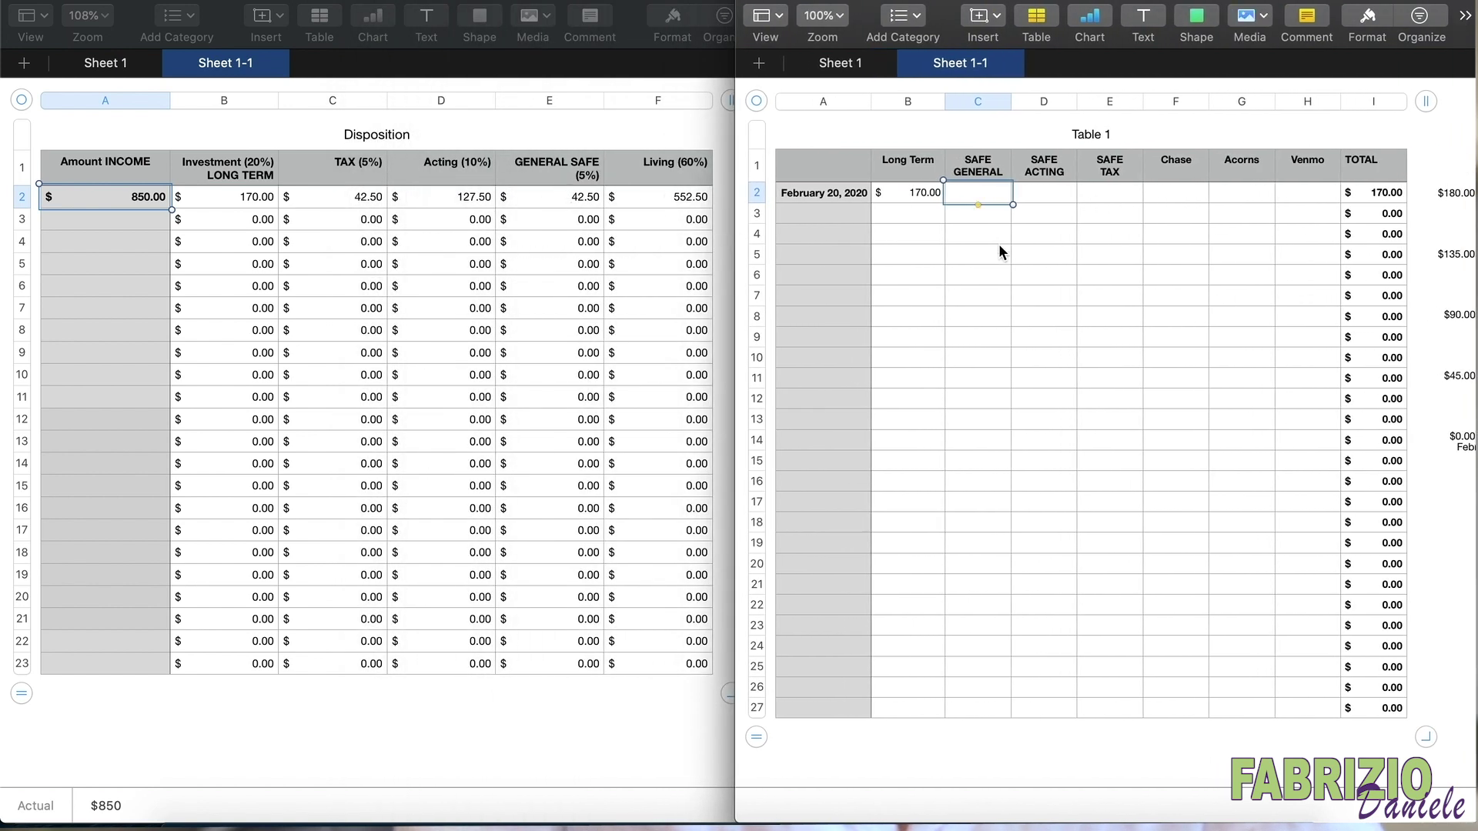
pyautogui.write('42.50')
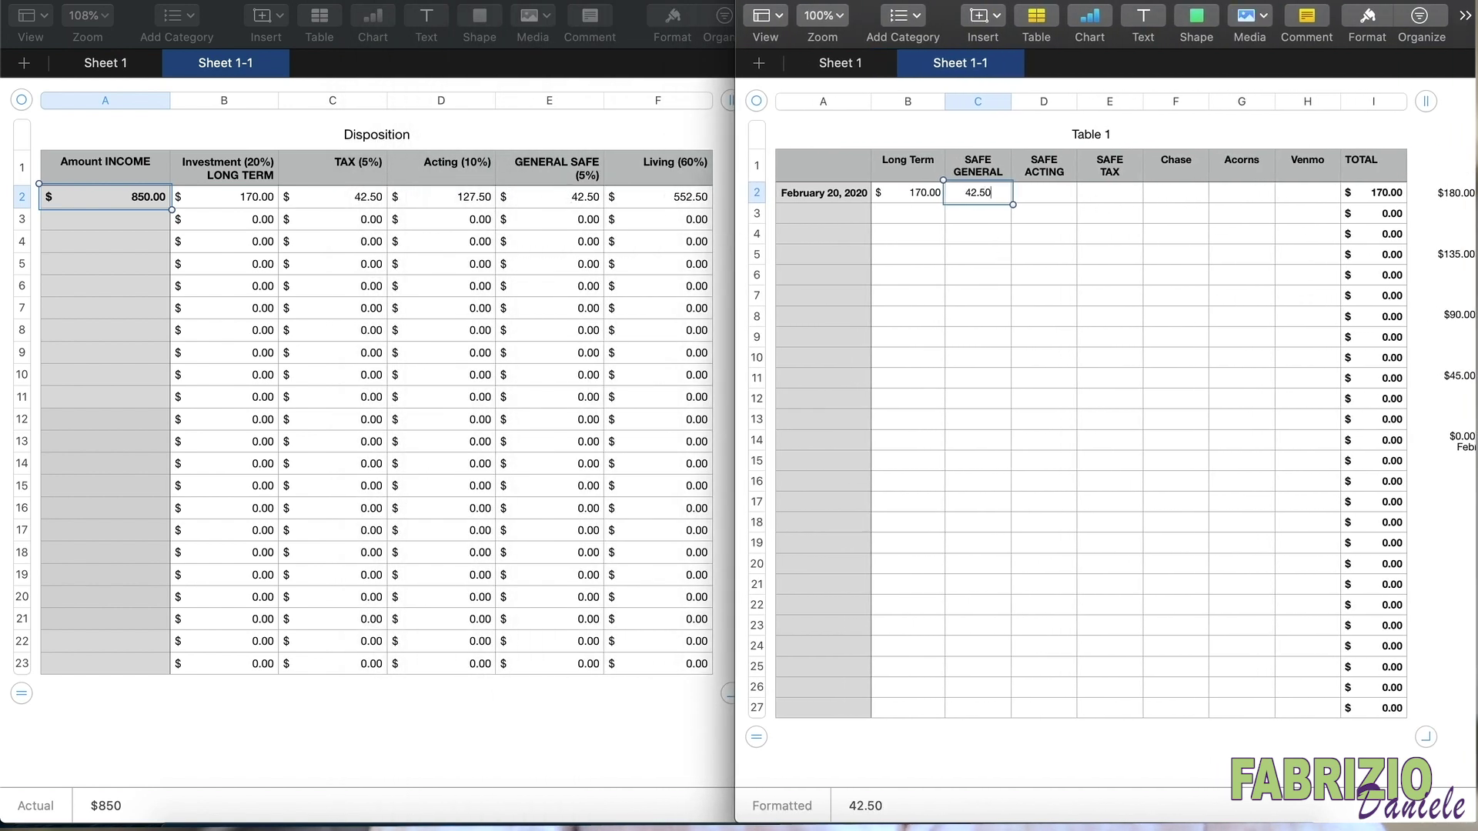
pyautogui.press('Tab')
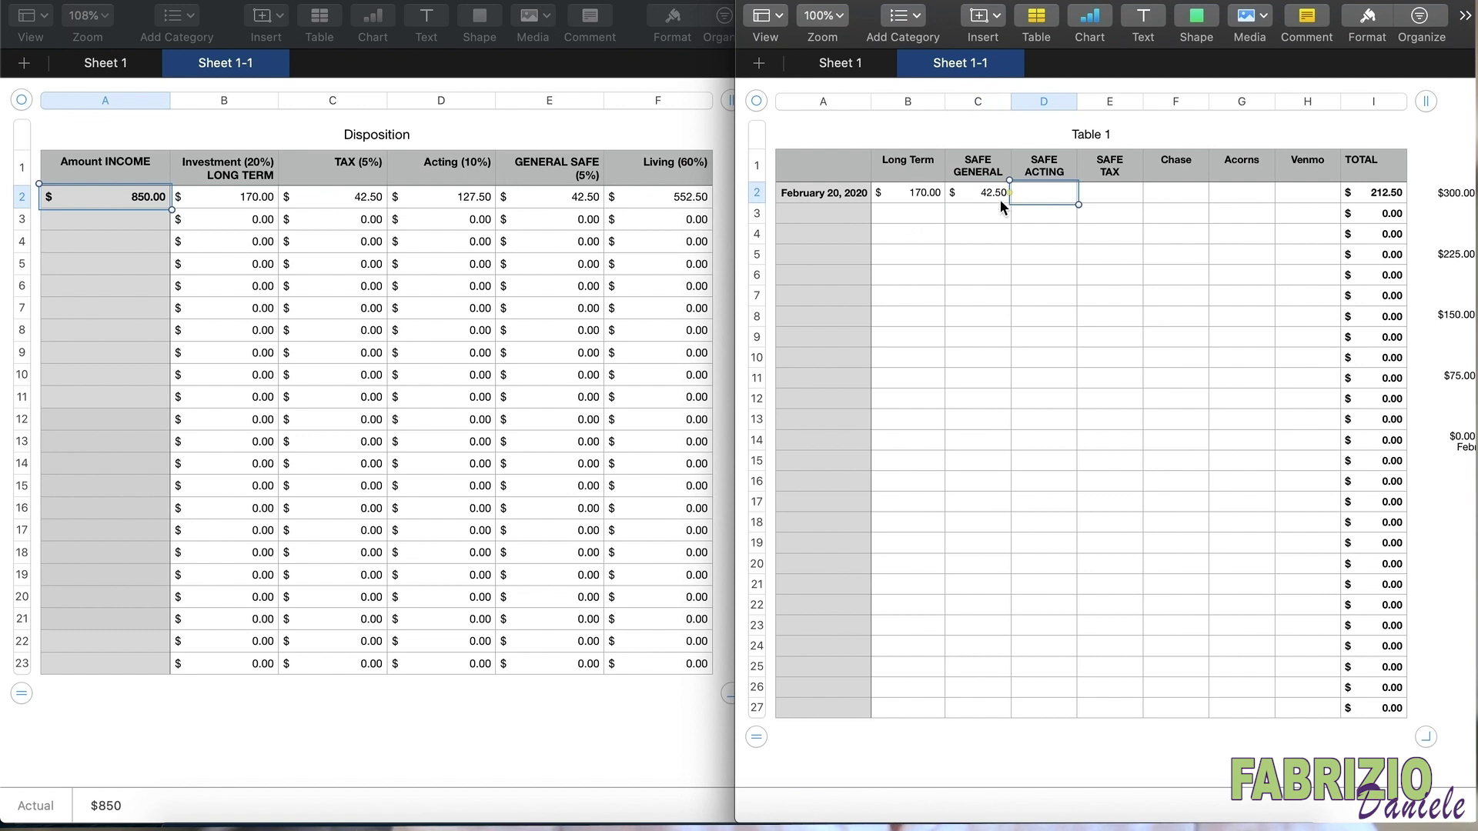
pyautogui.write('12')
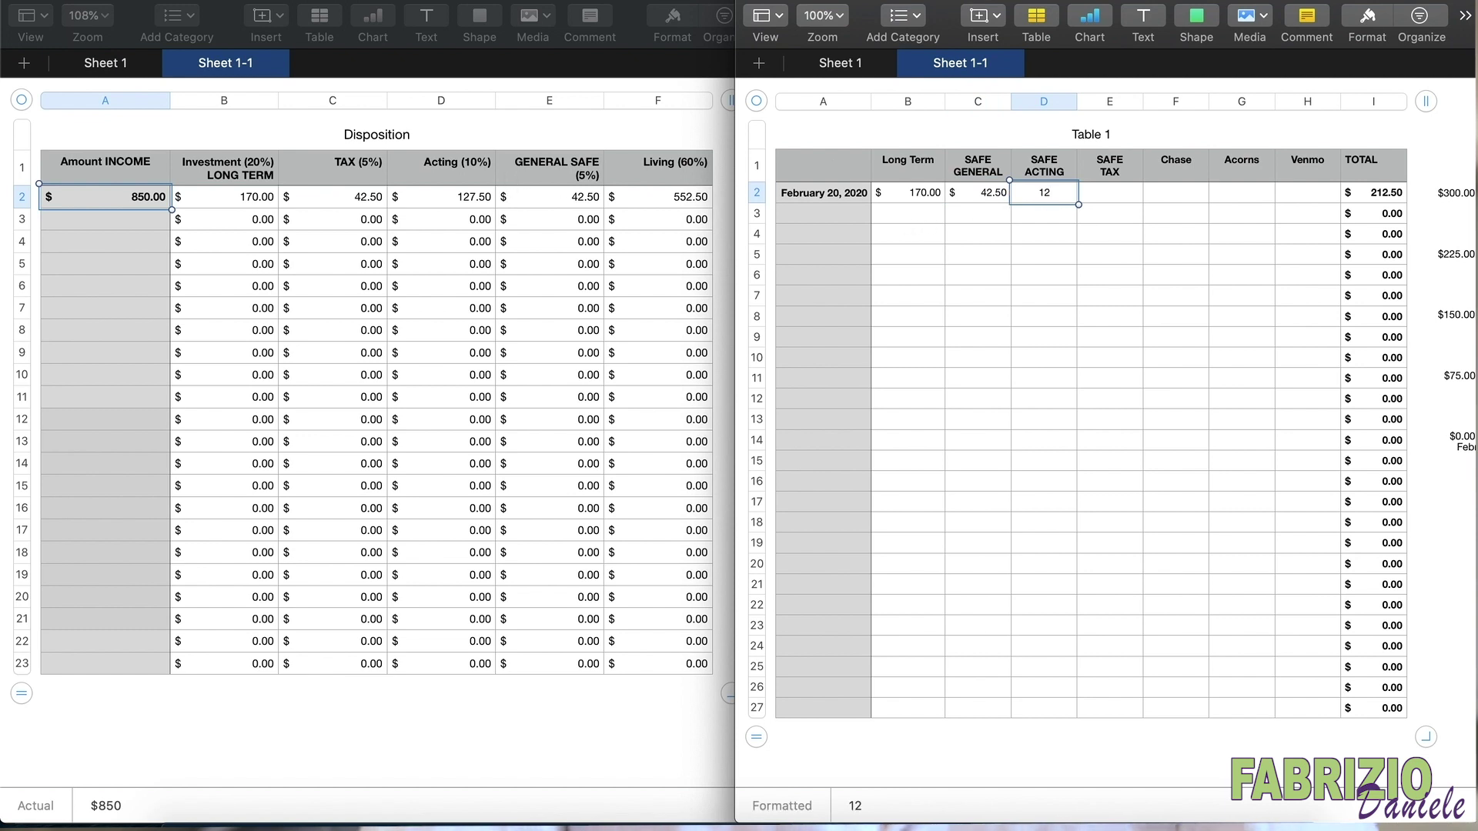
pyautogui.write('7.5')
pyautogui.press('Tab')
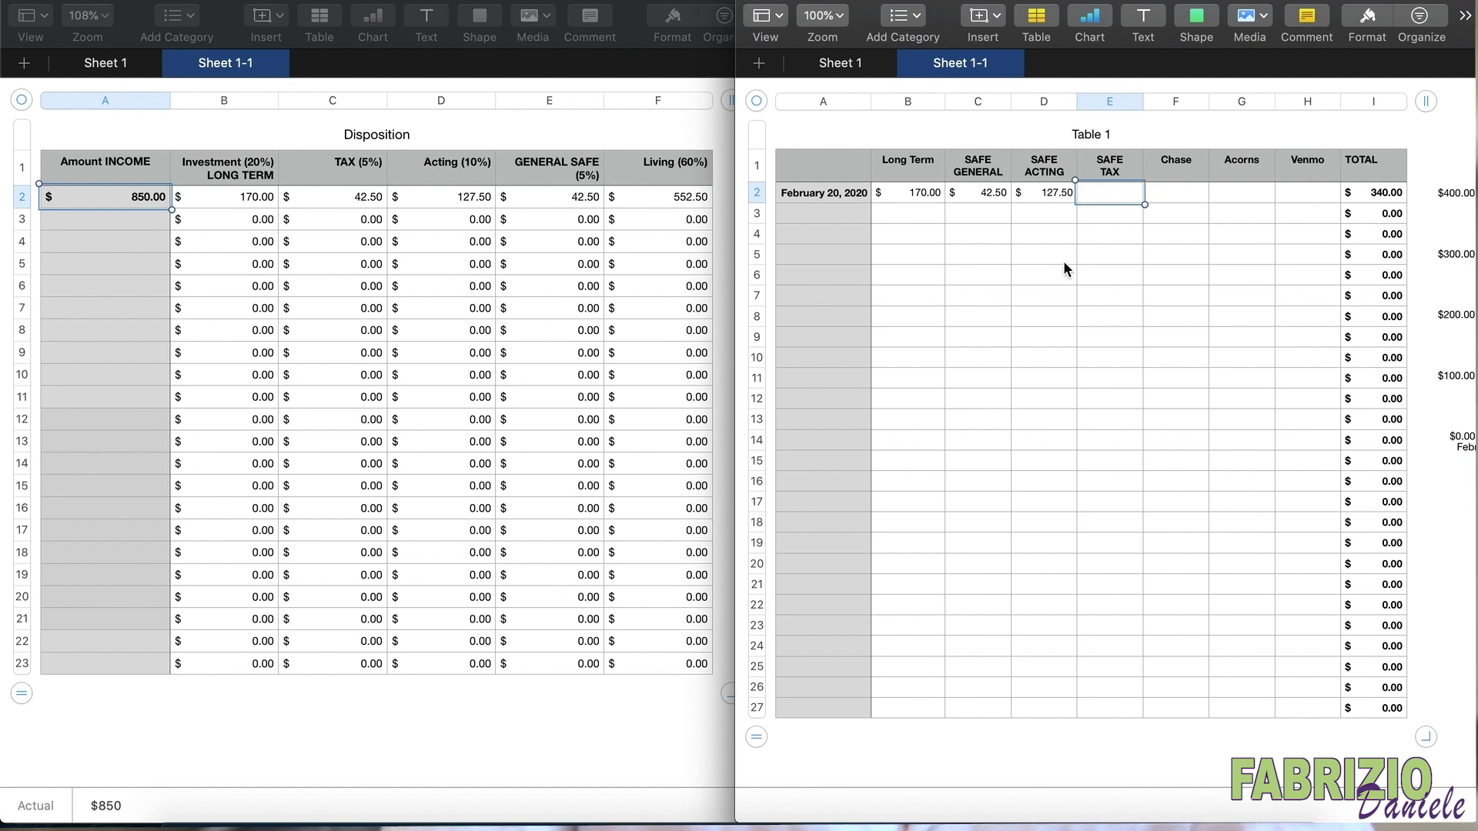
pyautogui.write('42.5')
pyautogui.press('Tab')
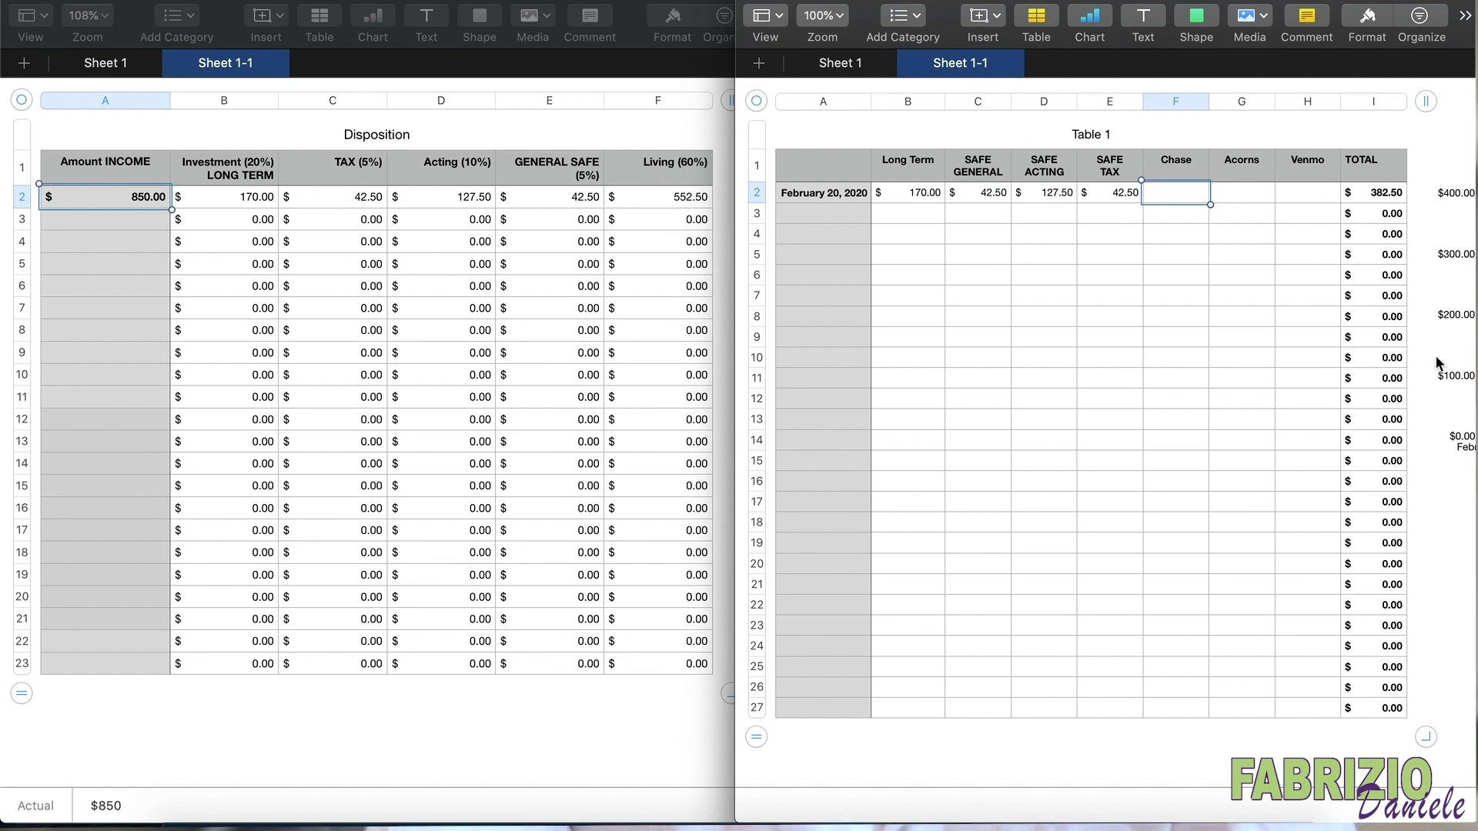
# Step: Enter Chase 552.50, Acorns 50.00 and Venmo 30.00, then let Finance Overview fill the screen
pyautogui.write('552.5')
pyautogui.press('Tab')
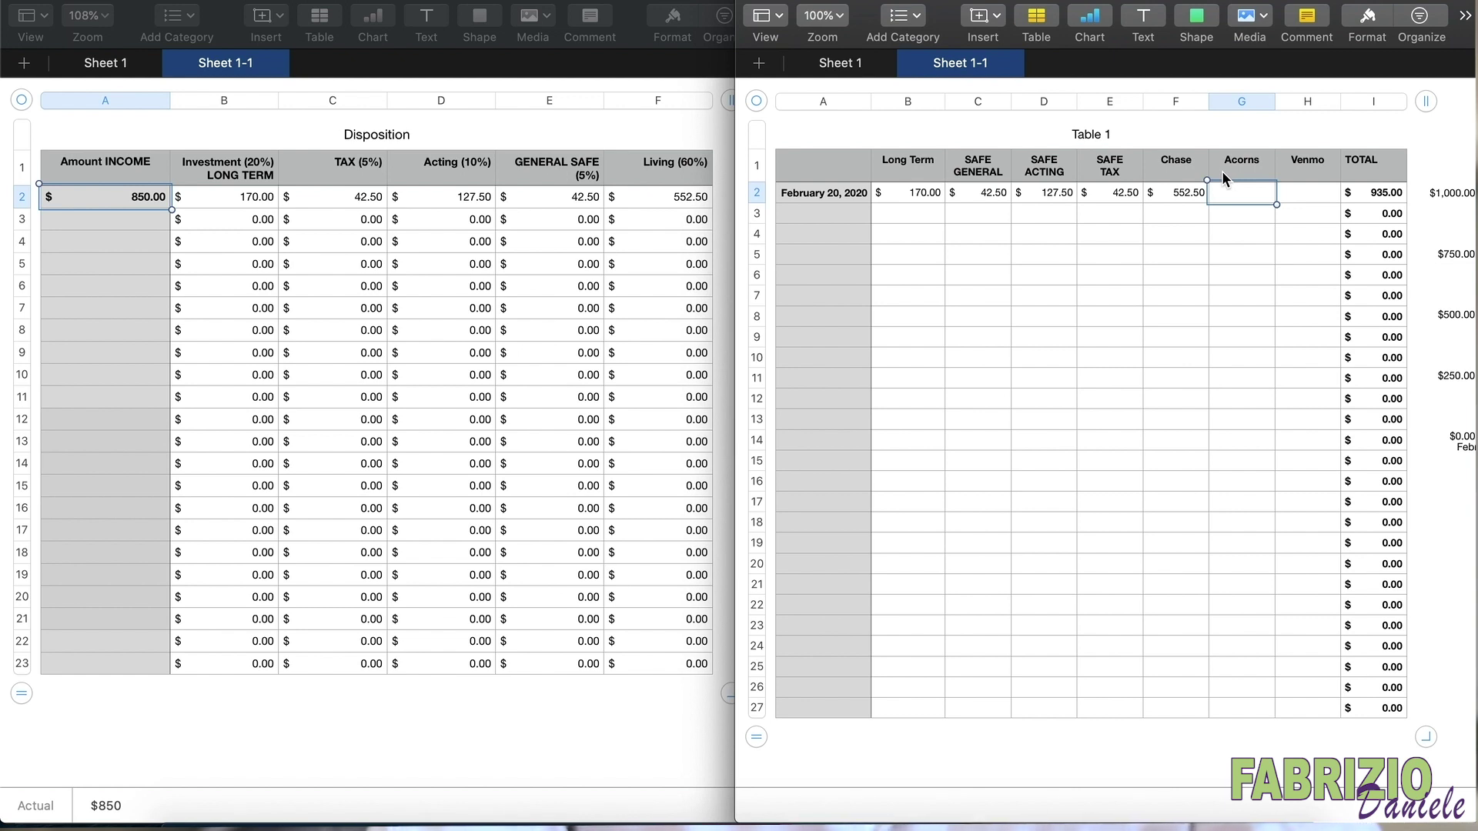
pyautogui.press('Tab')
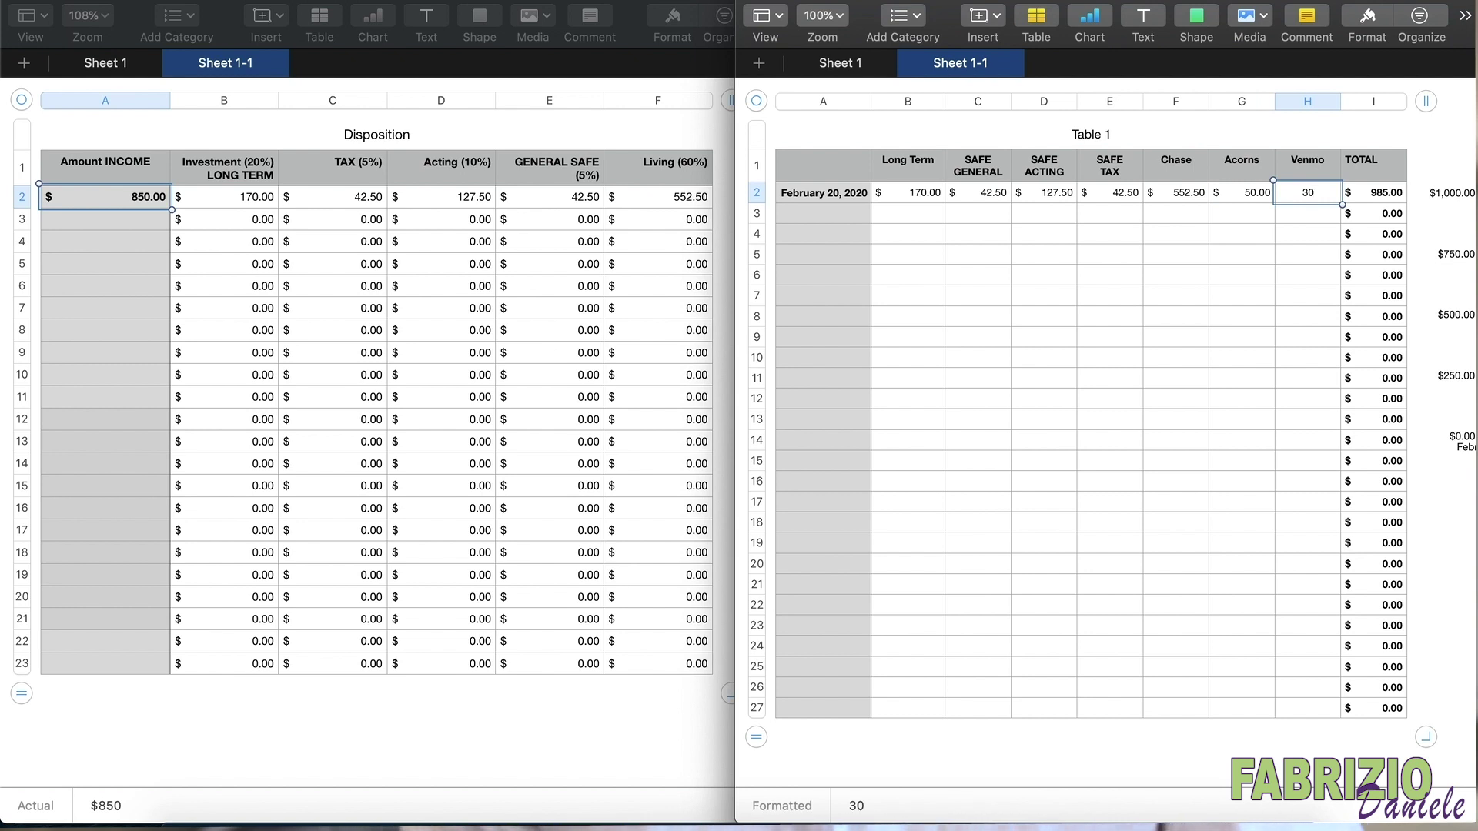
pyautogui.press('Tab')
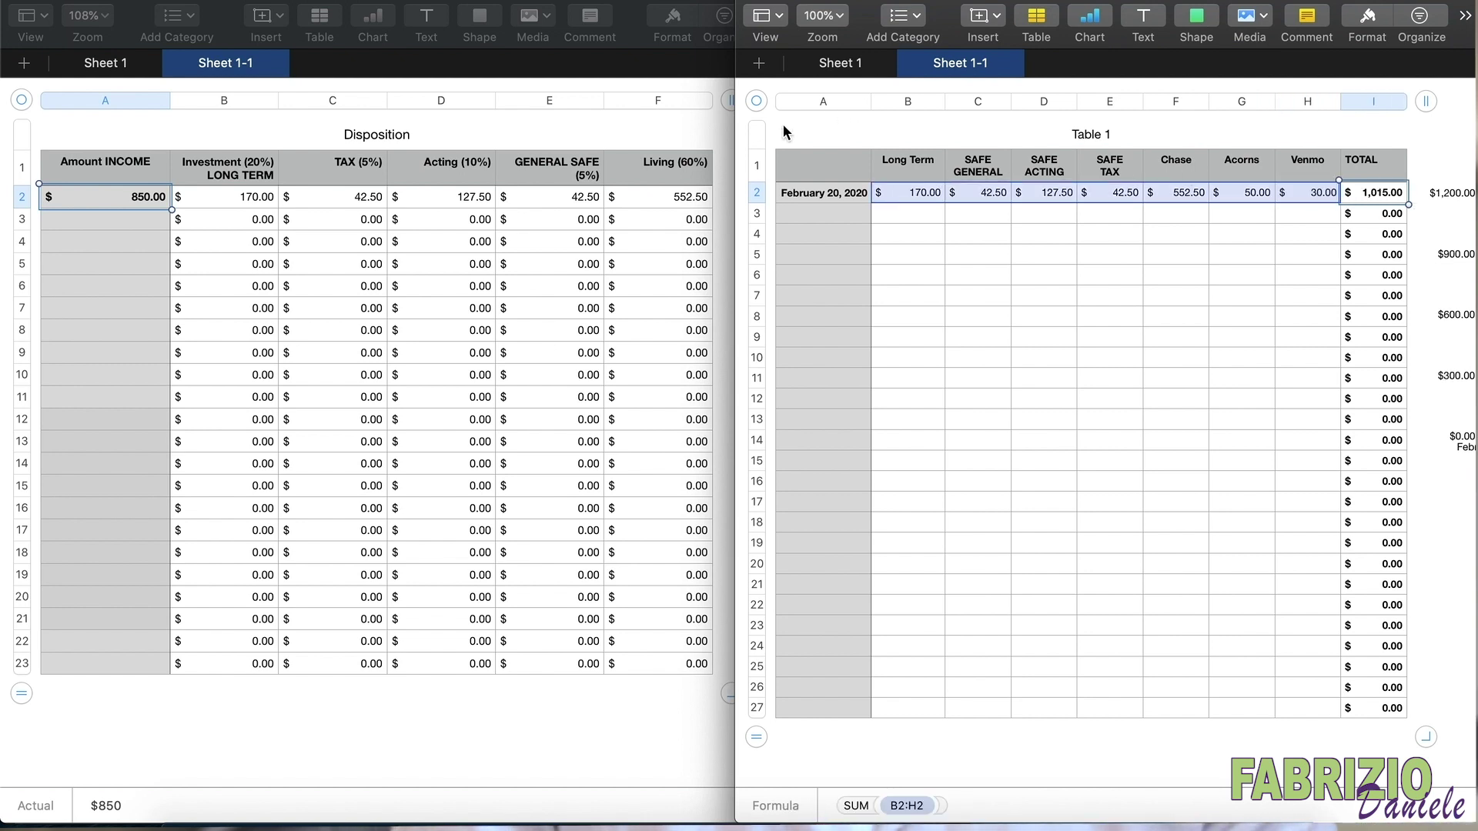
pyautogui.moveTo(737, 140); pyautogui.dragTo(4, 123)
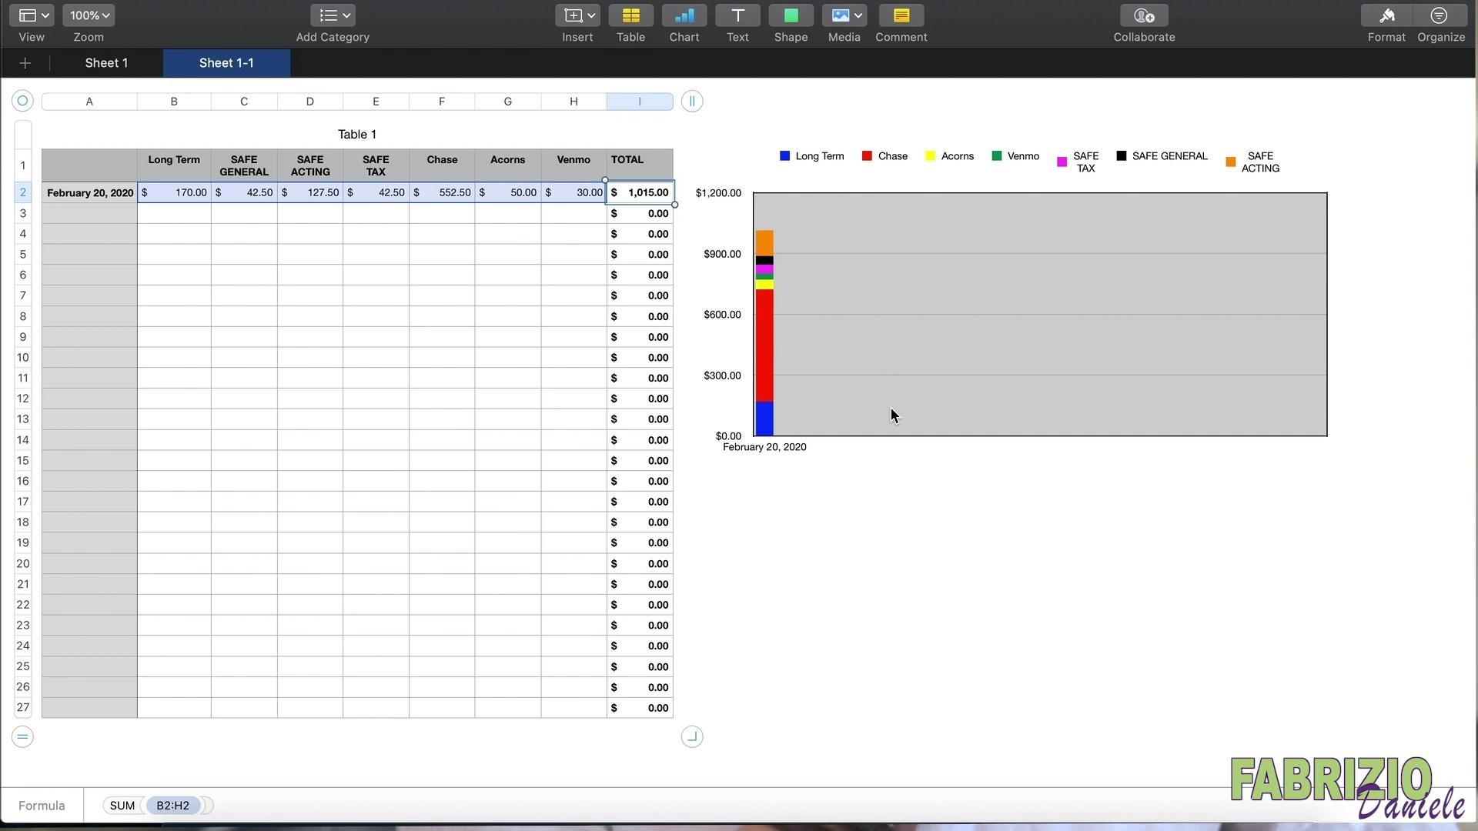
# Step: Select the Chase and Venmo columns of Table 1 to check their sums
pyautogui.click(202, 214)
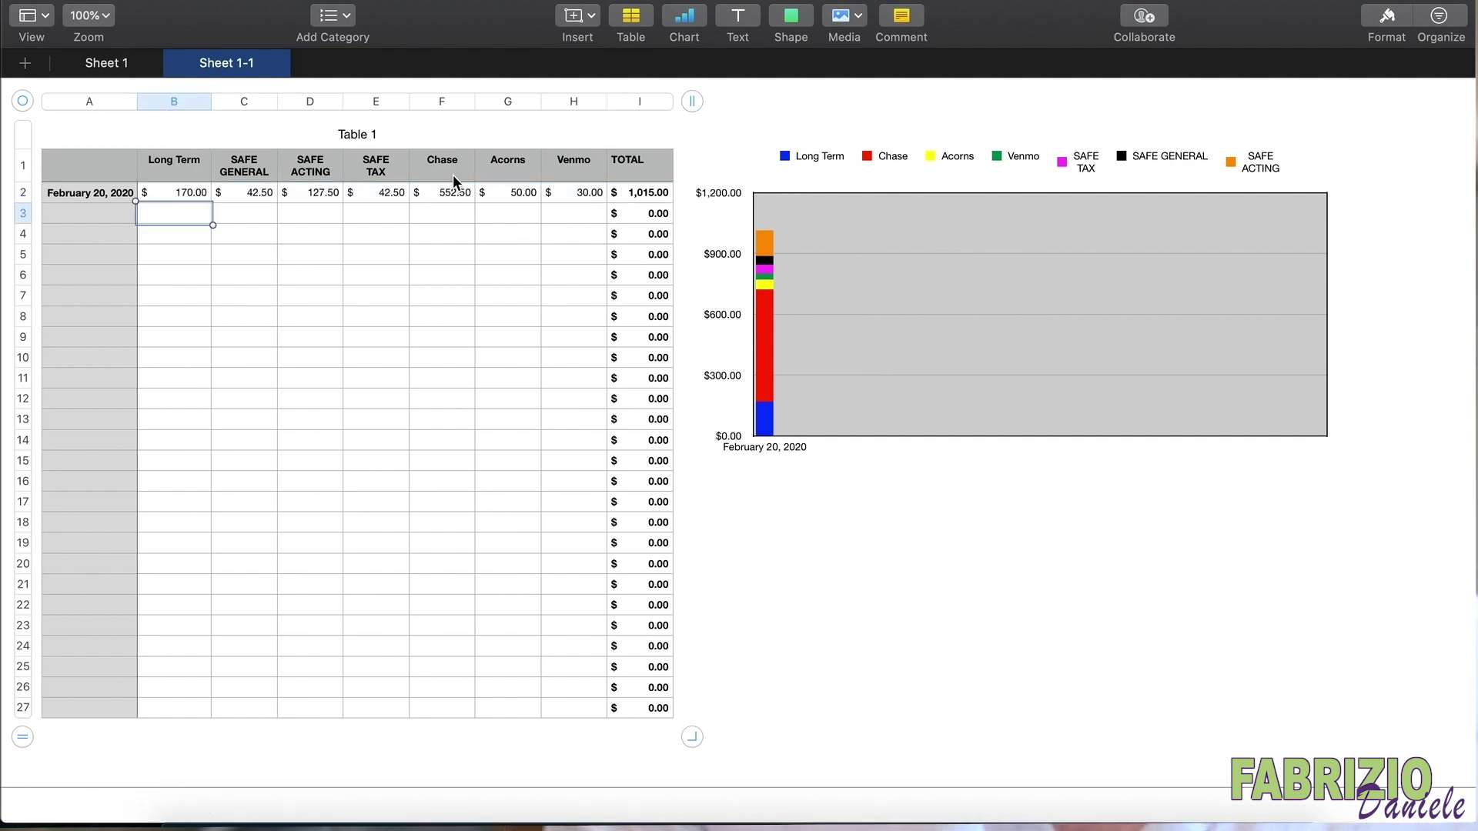
pyautogui.click(443, 101)
pyautogui.click(570, 102)
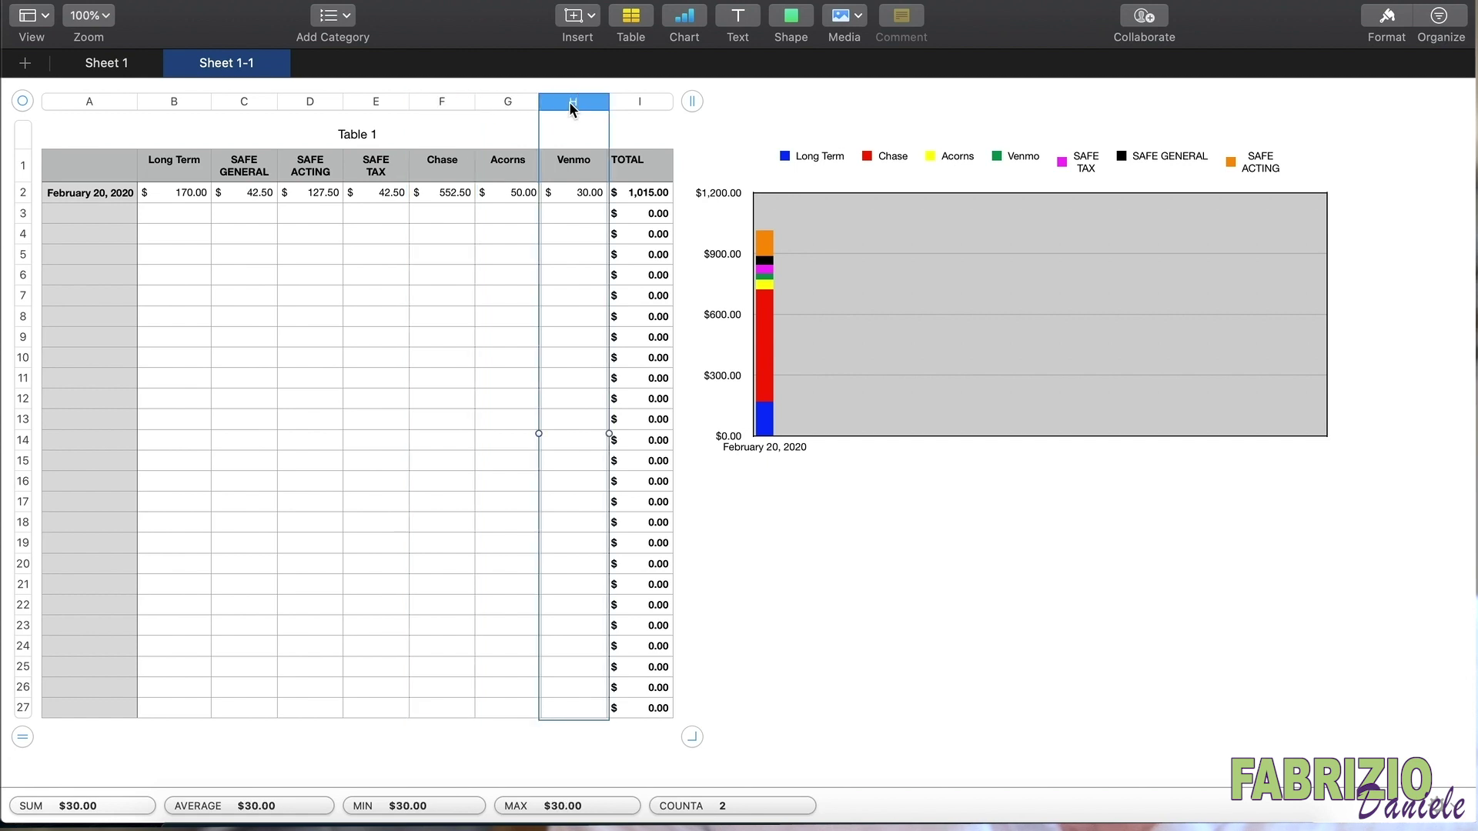
pyautogui.click(443, 102)
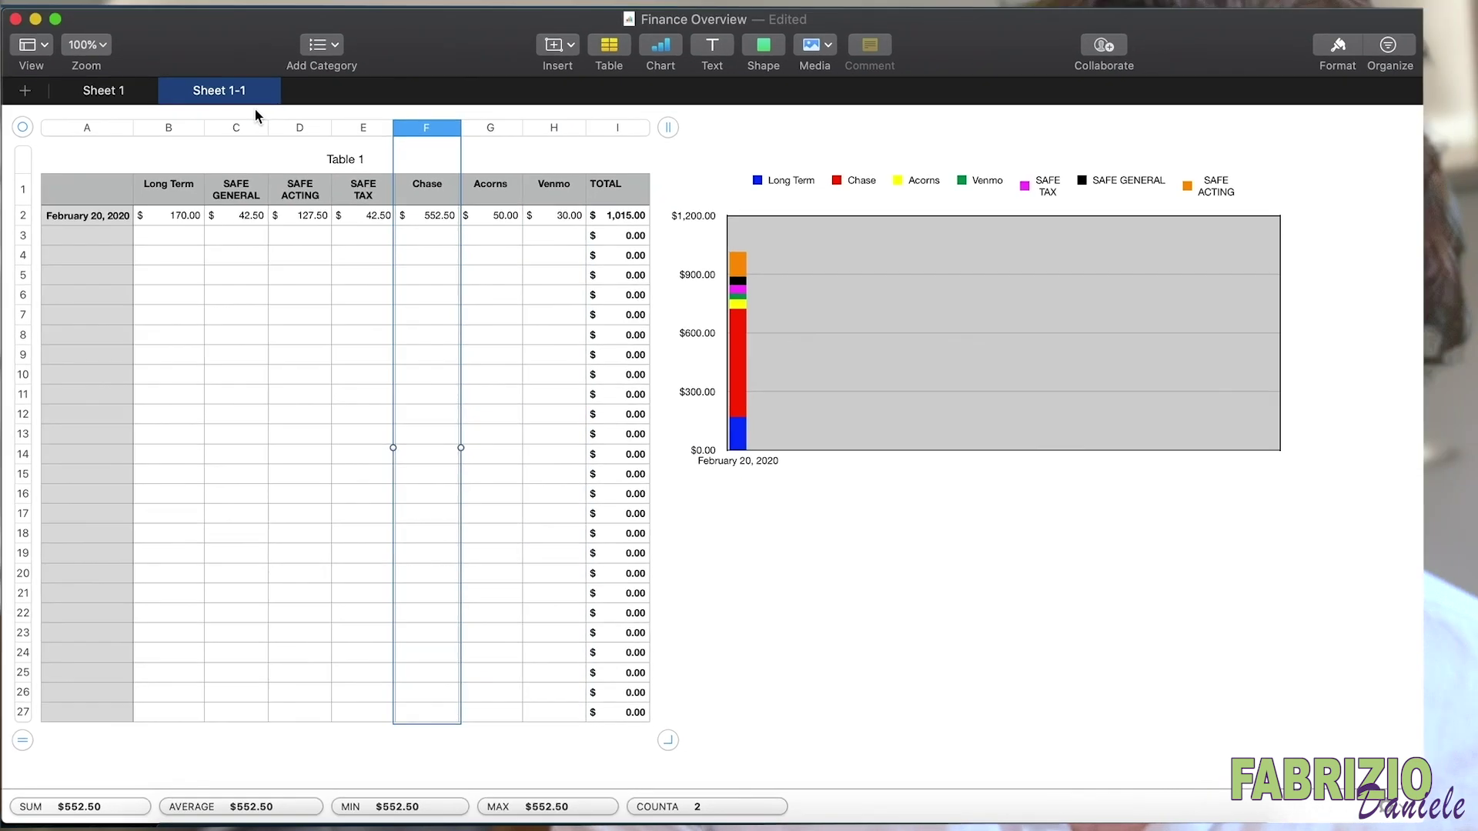
# Step: Narrow the overview window and enter a $1,500.00 income in Disposition cell A3
pyautogui.moveTo(174, 101); pyautogui.dragTo(358, 102)
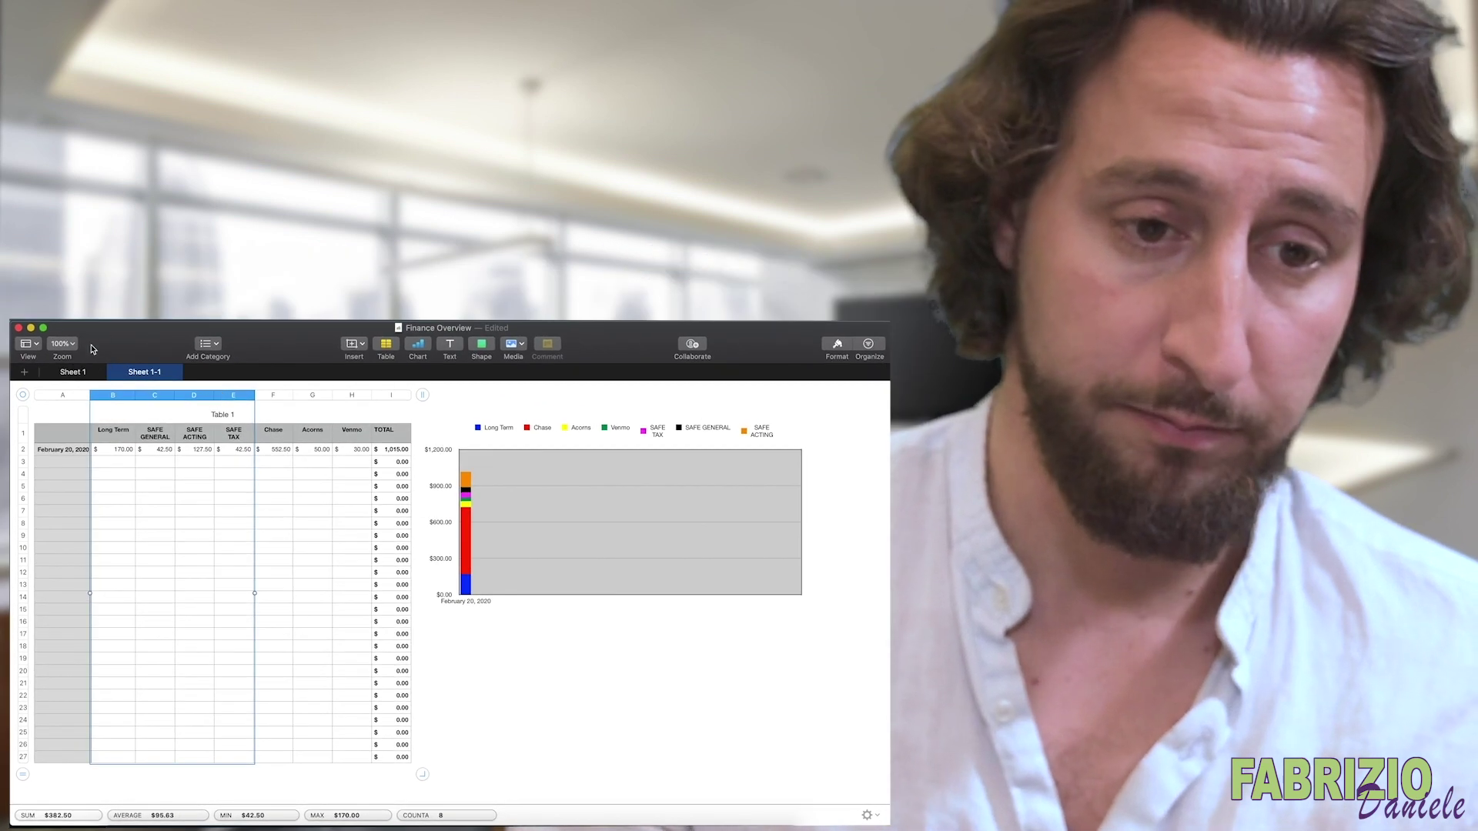
pyautogui.moveTo(10, 375); pyautogui.dragTo(428, 376)
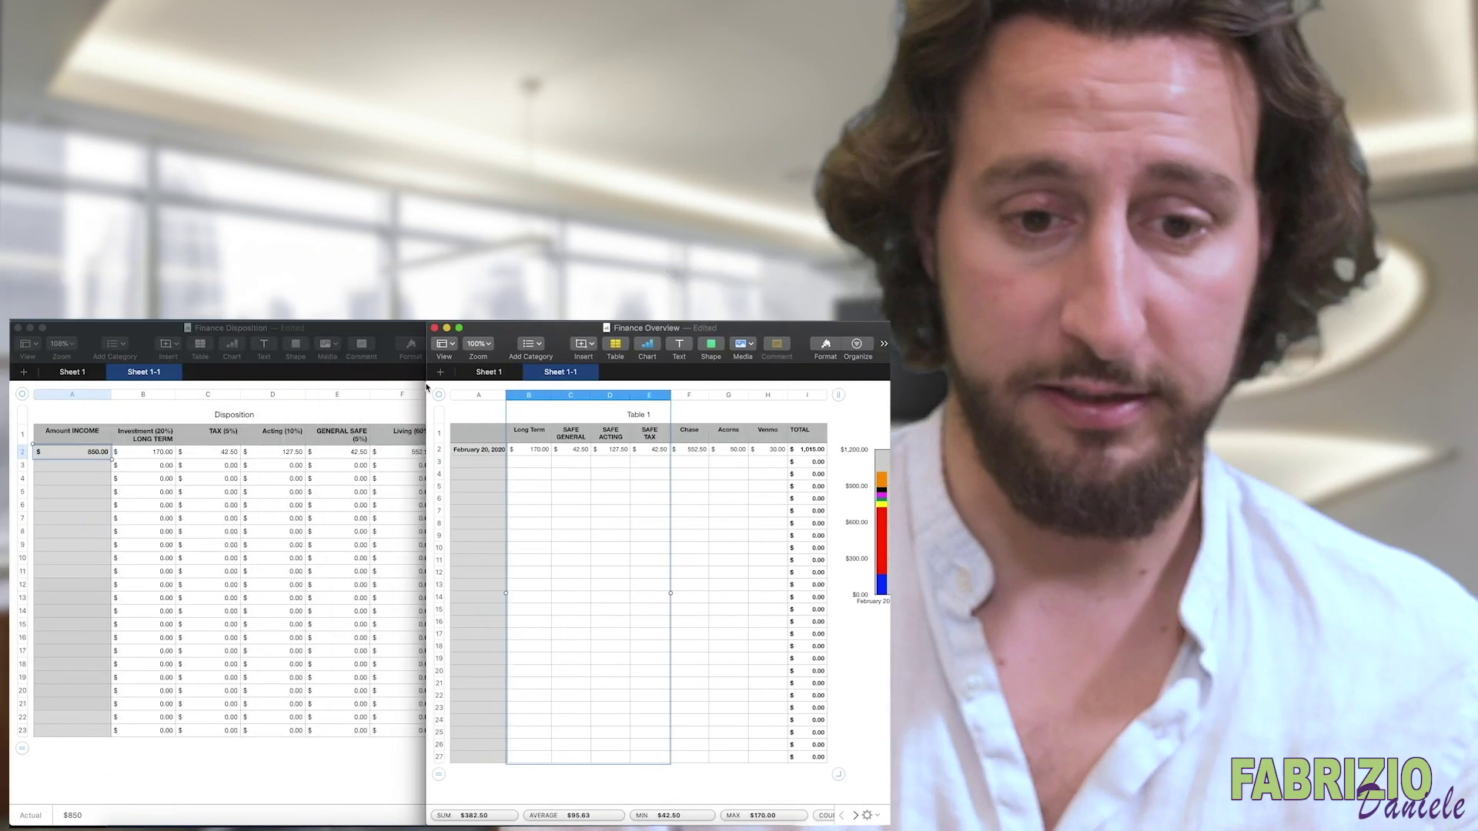
pyautogui.click(144, 520)
pyautogui.click(73, 465)
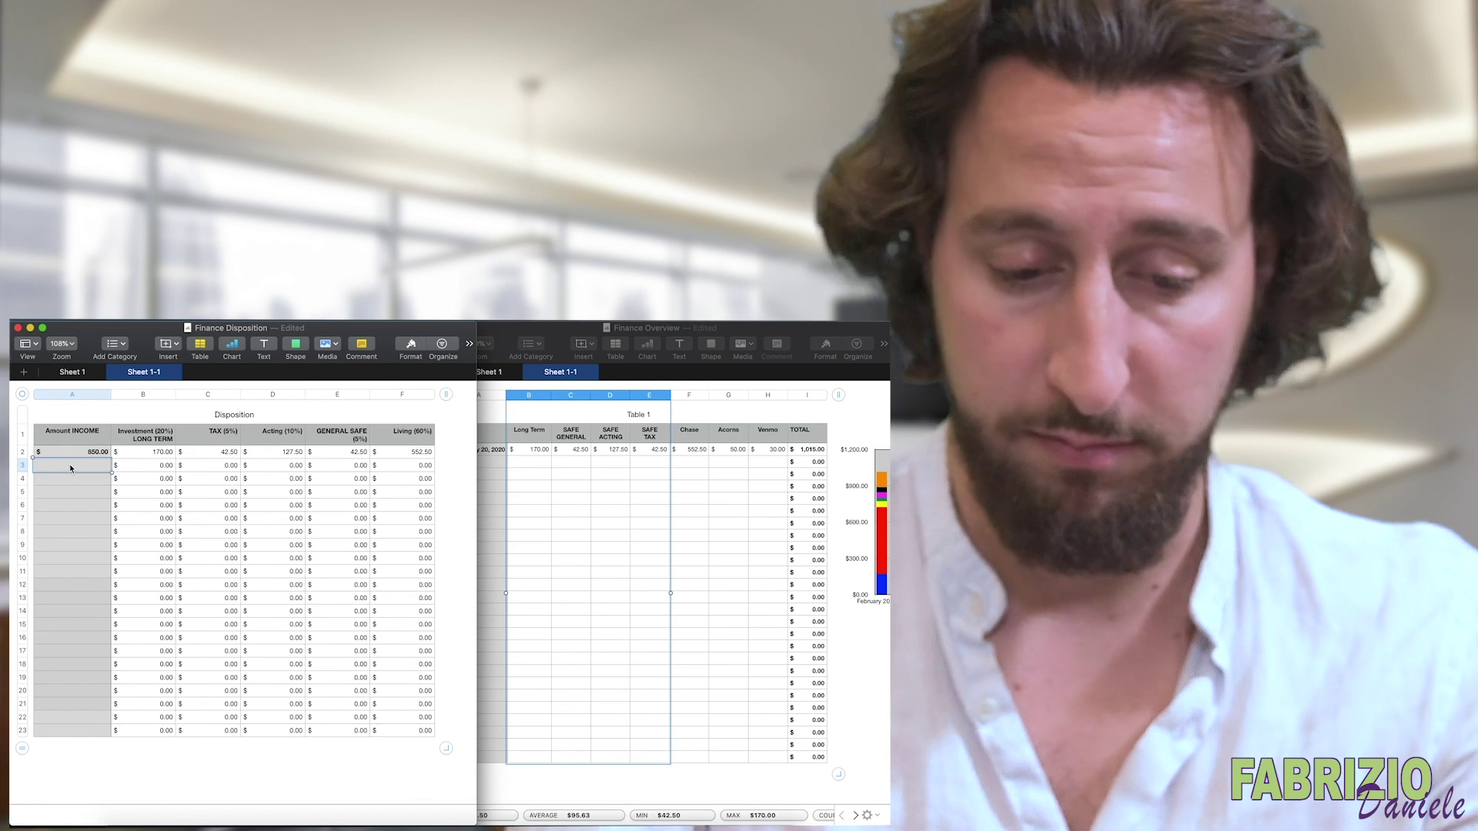
pyautogui.write('1500')
pyautogui.press('Tab')
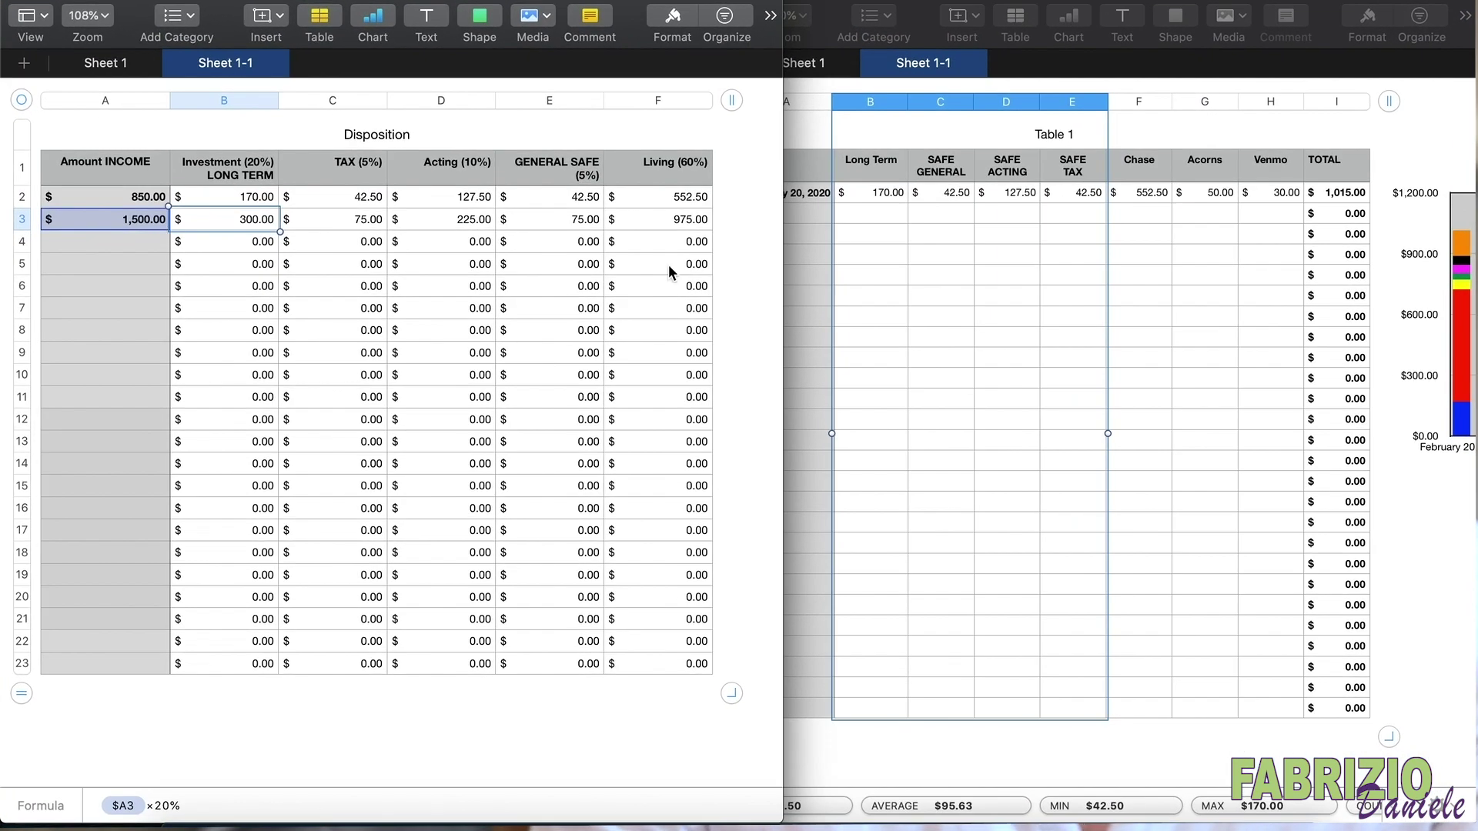
pyautogui.click(915, 422)
# Step: Add a March 7, 2020 row to Table 1 with Long Term 300.00 and SAFE GENERAL 117.50
pyautogui.click(804, 220)
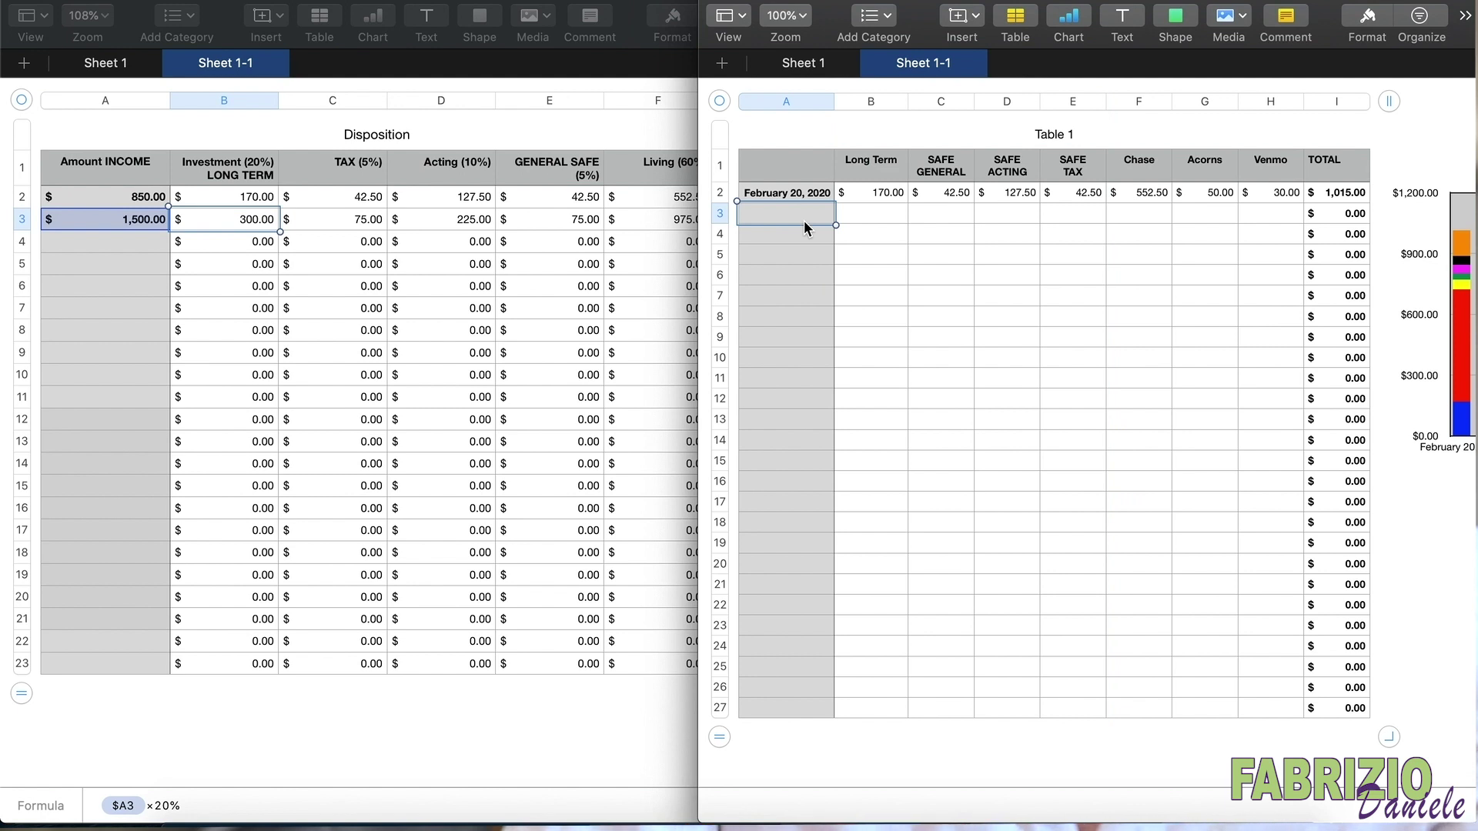
pyautogui.click(803, 220)
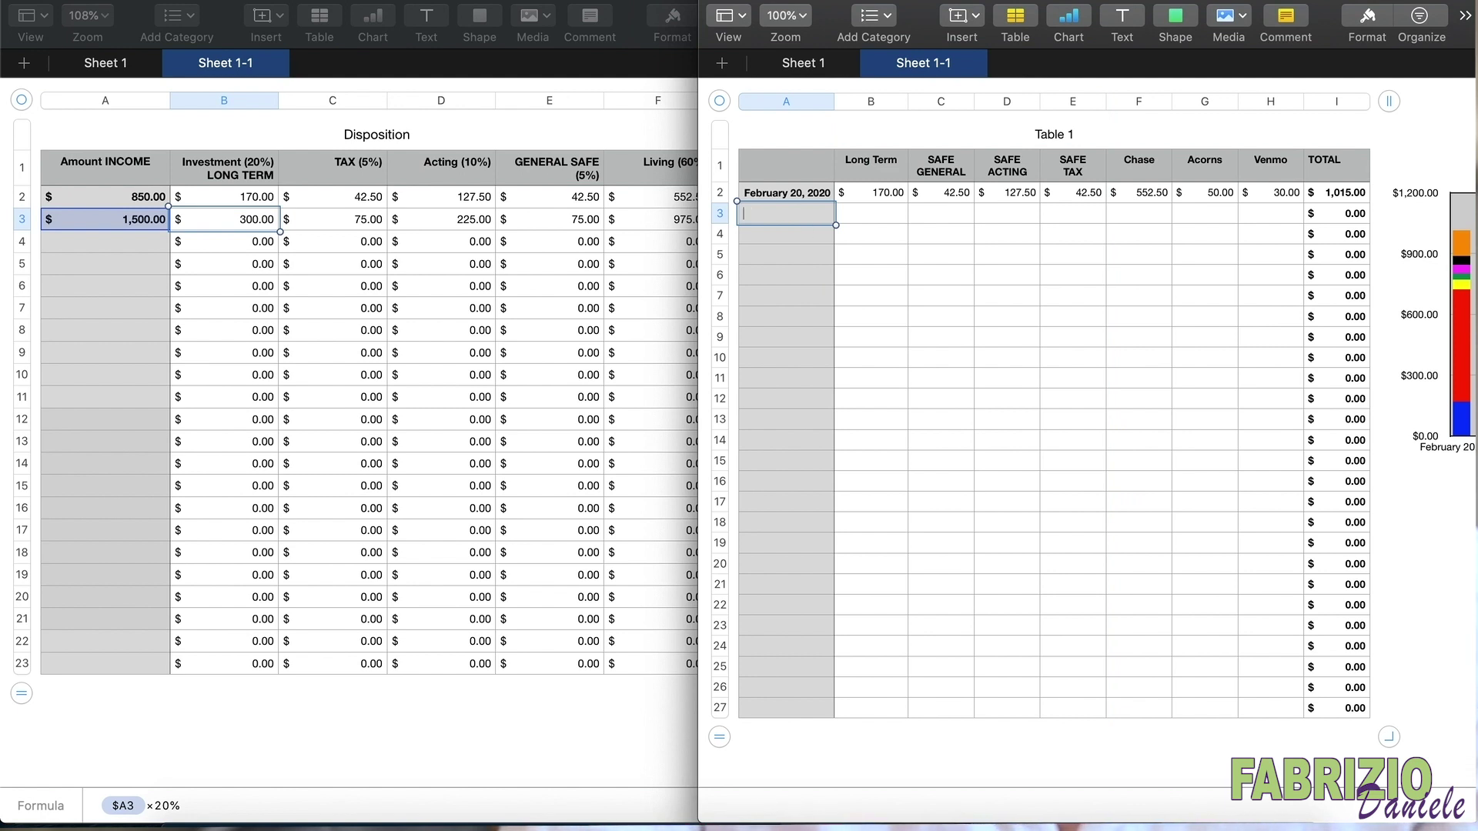
pyautogui.write('3-0')
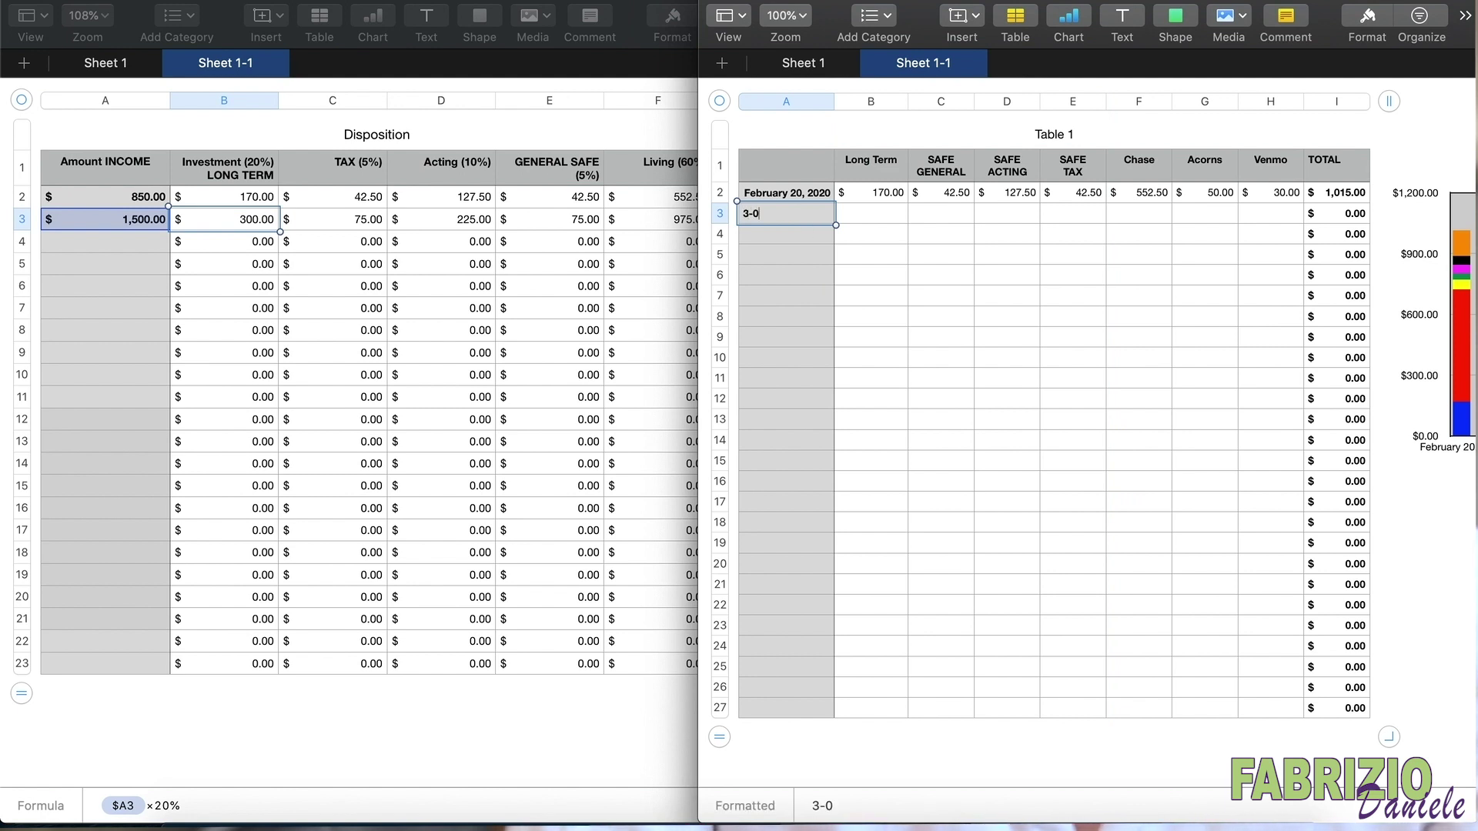
pyautogui.write('7-2020')
pyautogui.click(857, 210)
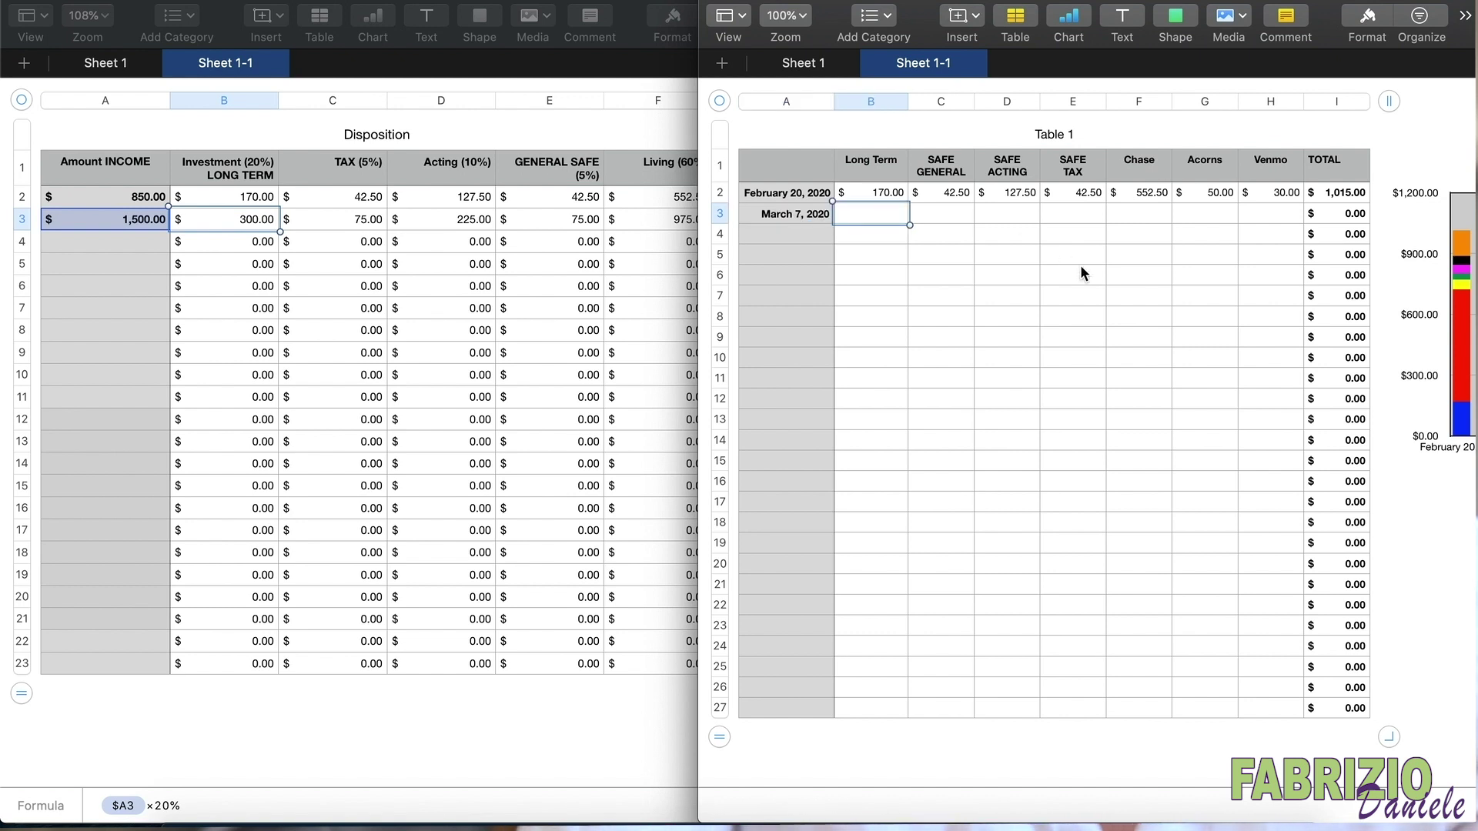
pyautogui.write('30')
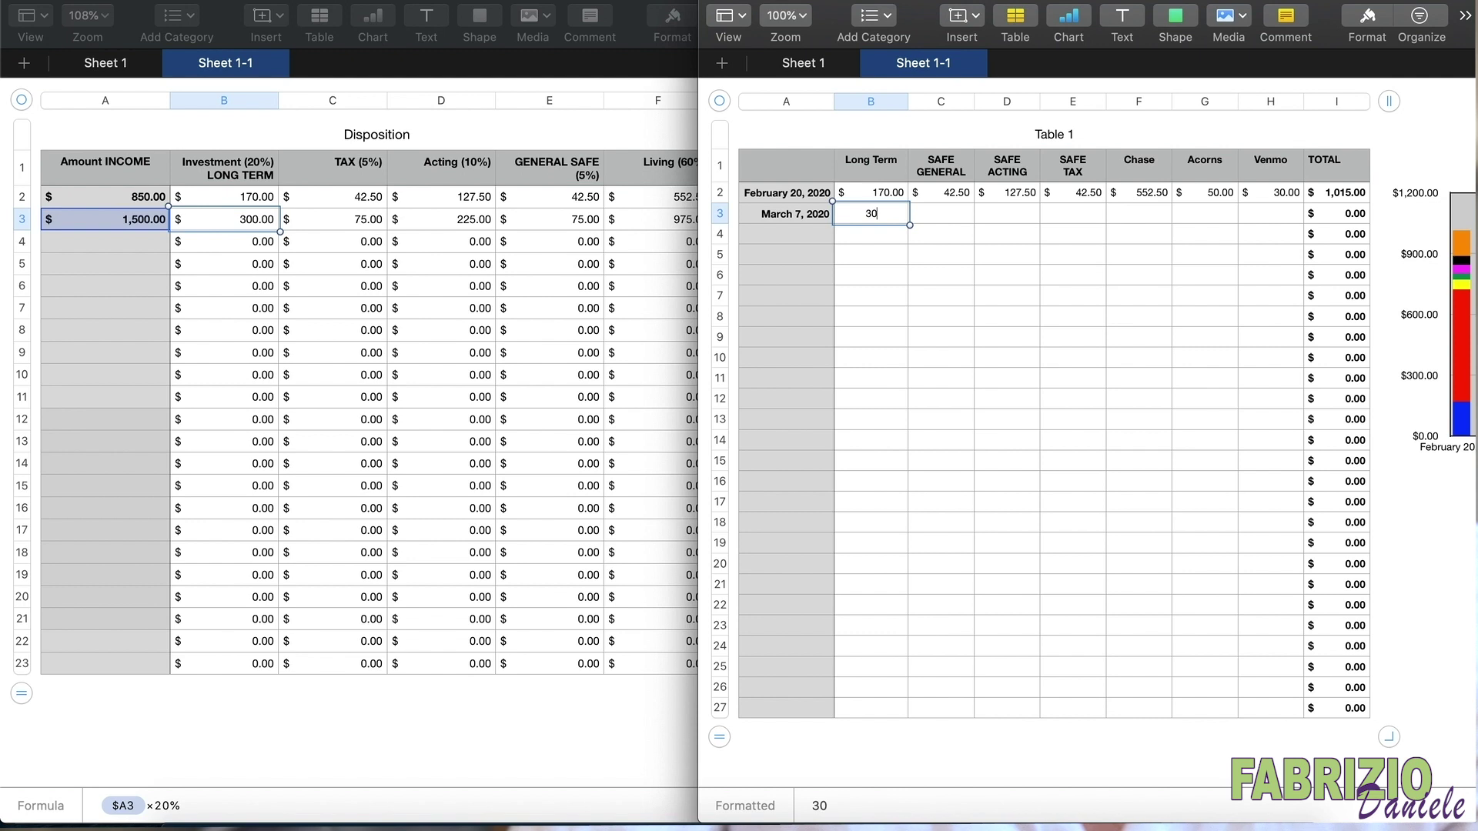
pyautogui.write('0')
pyautogui.press('Tab')
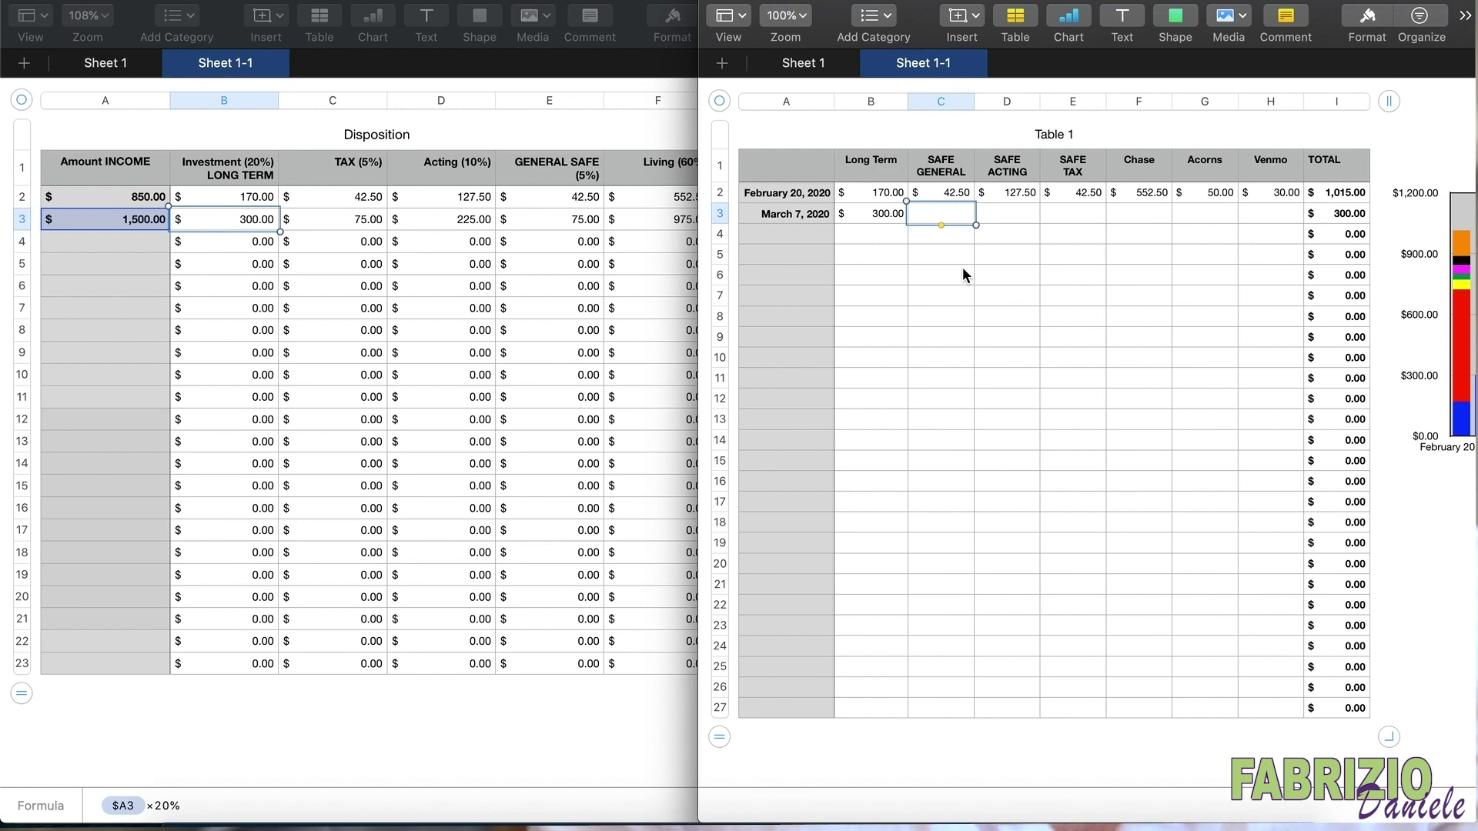
pyautogui.write('11')
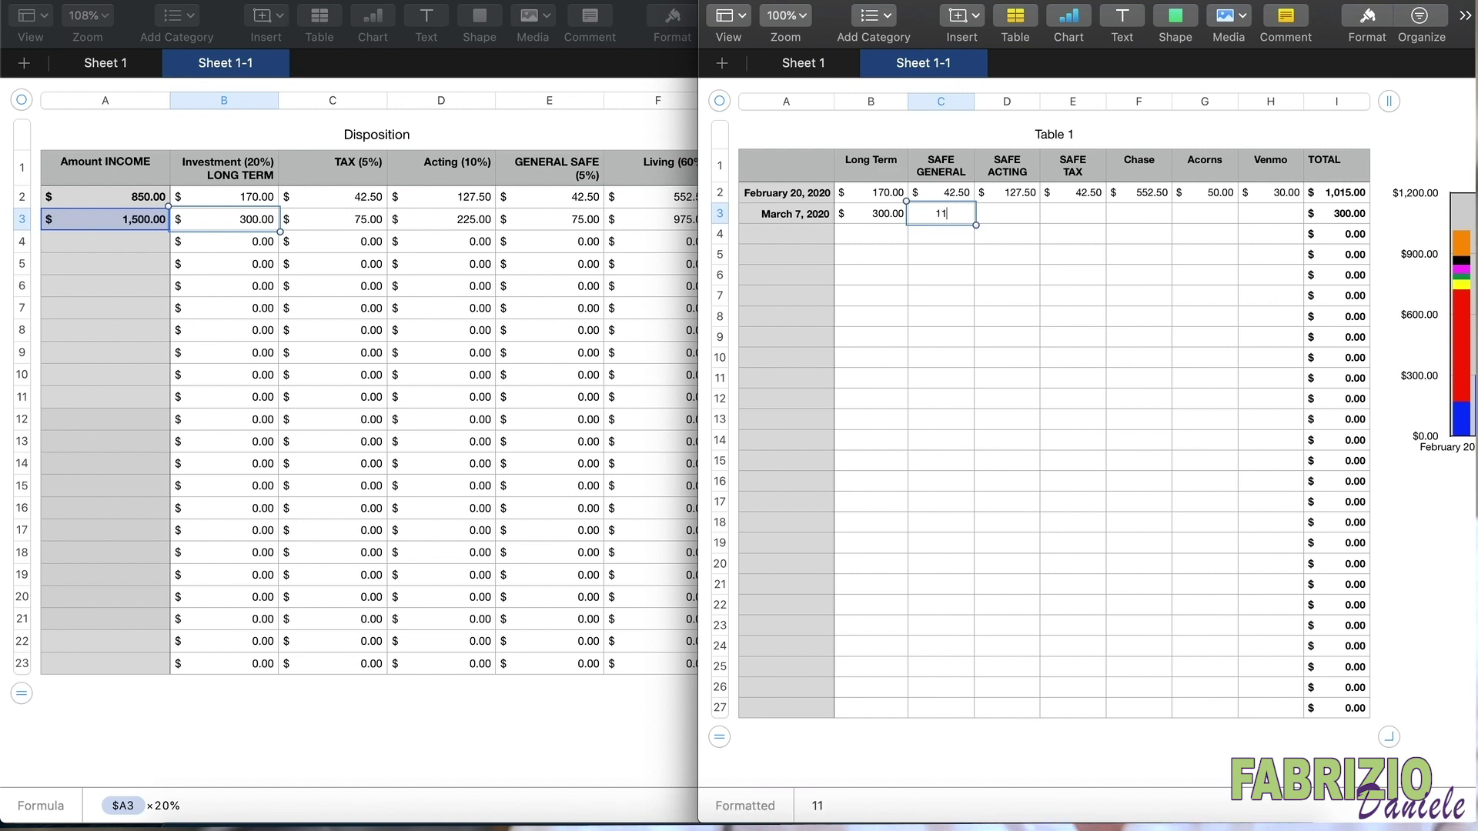
pyautogui.write('7.50')
pyautogui.press('Tab')
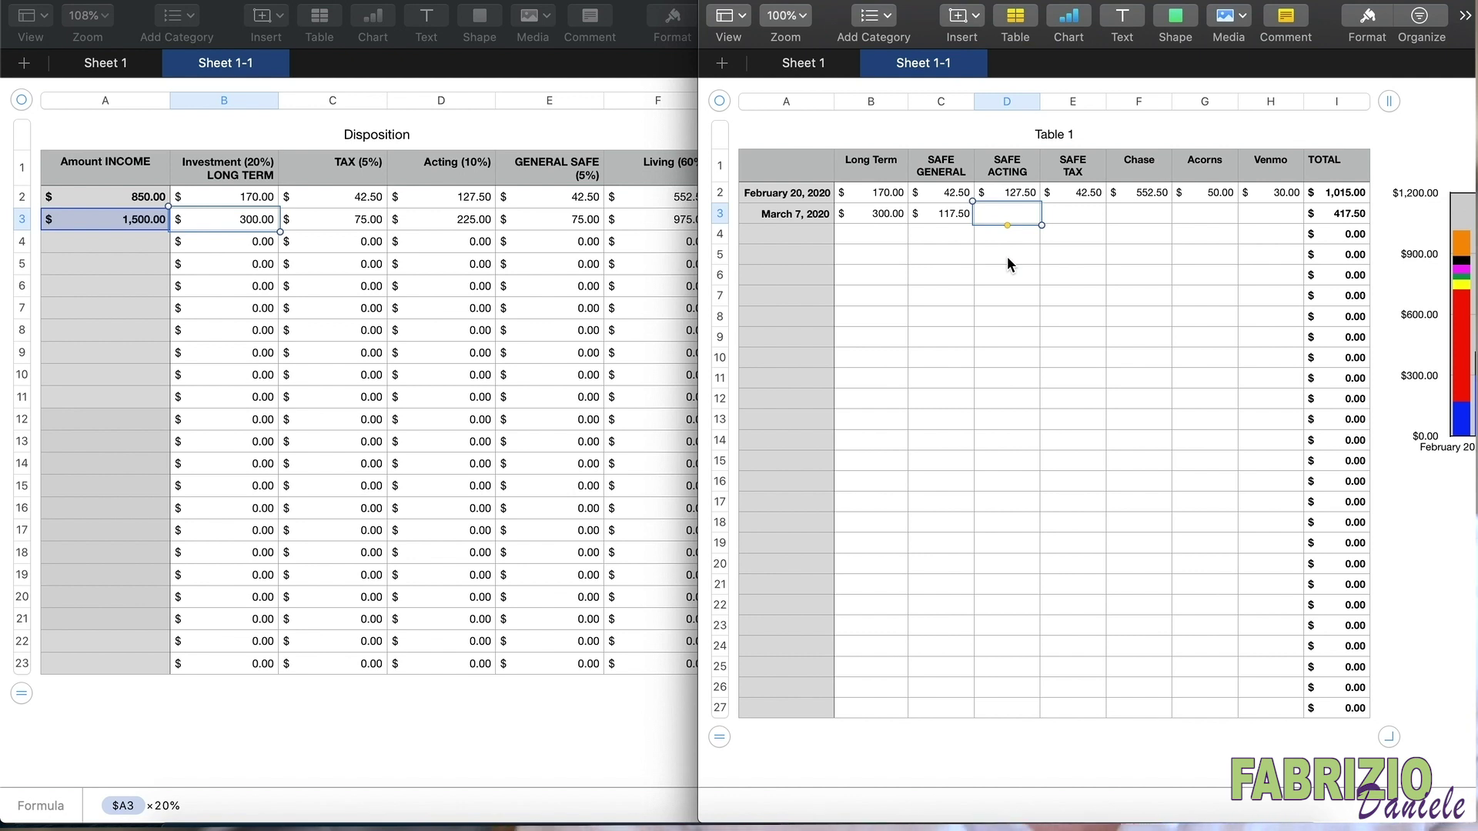
# Step: Enter SAFE ACTING 352.50 and SAFE TAX 117.50, checking amounts against the Disposition sheet
pyautogui.write('352.')
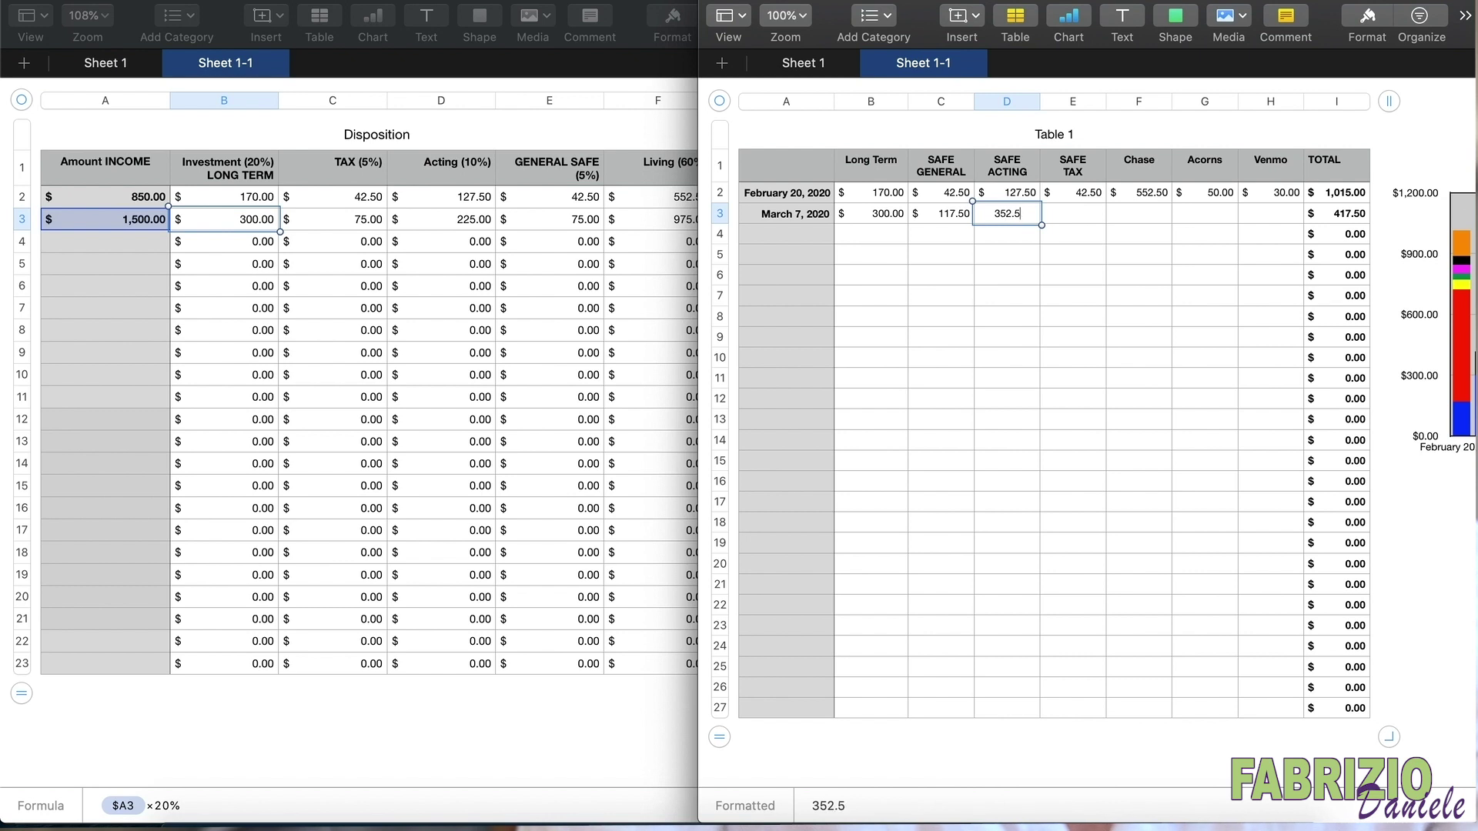
pyautogui.write('5')
pyautogui.press('Tab')
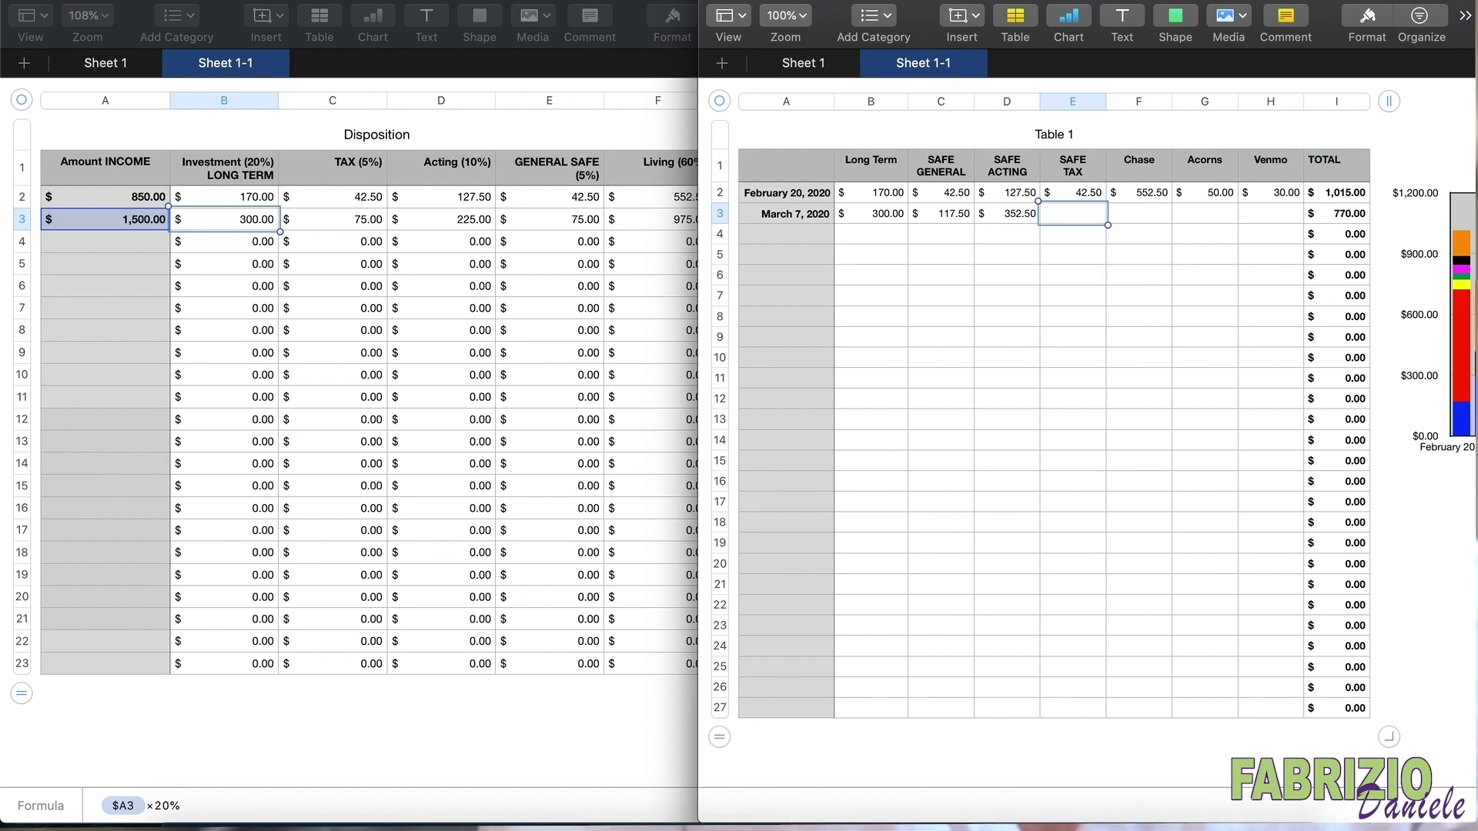
pyautogui.write('117.')
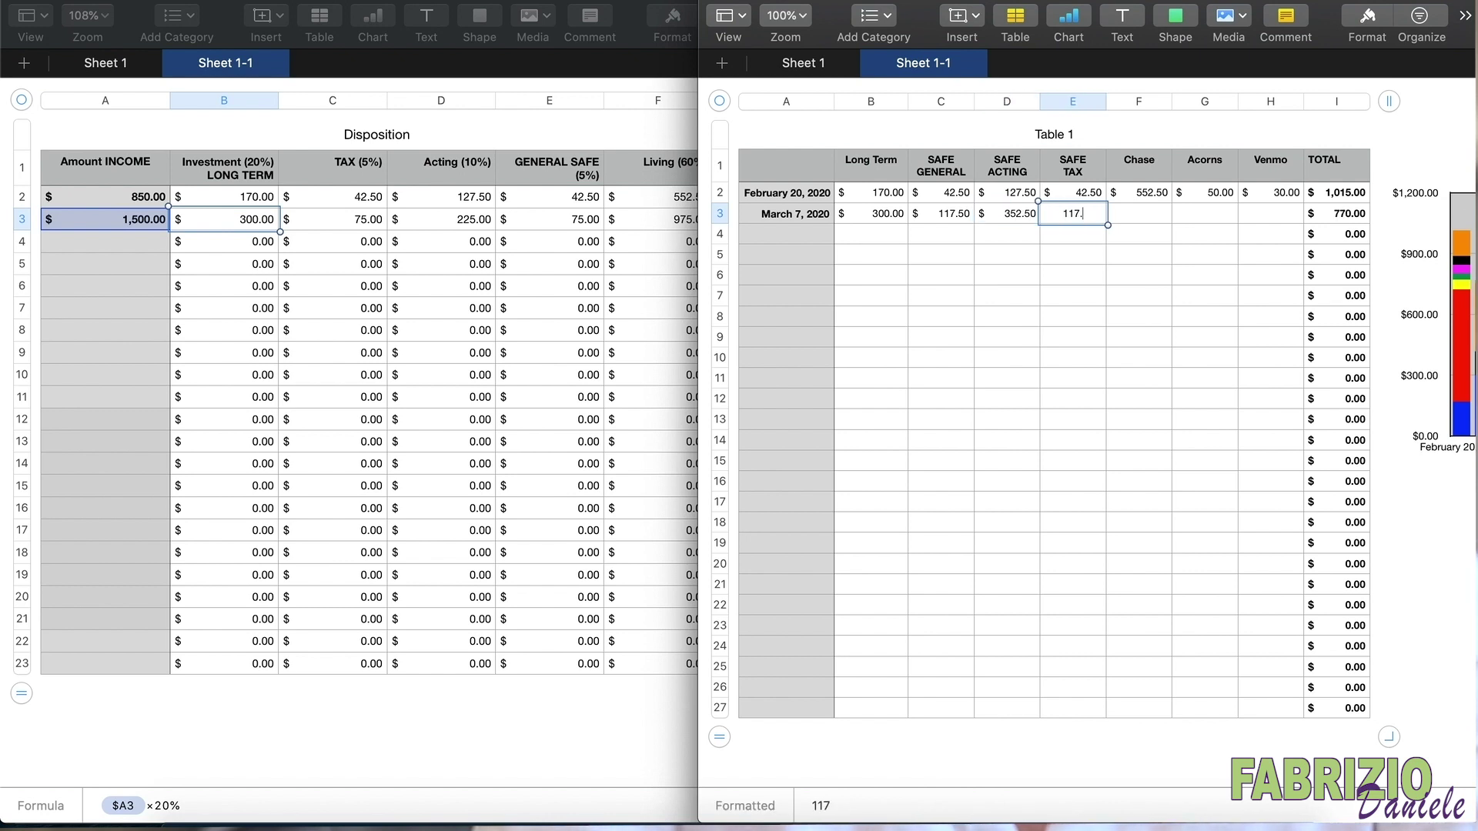
pyautogui.write('50')
pyautogui.press('Tab')
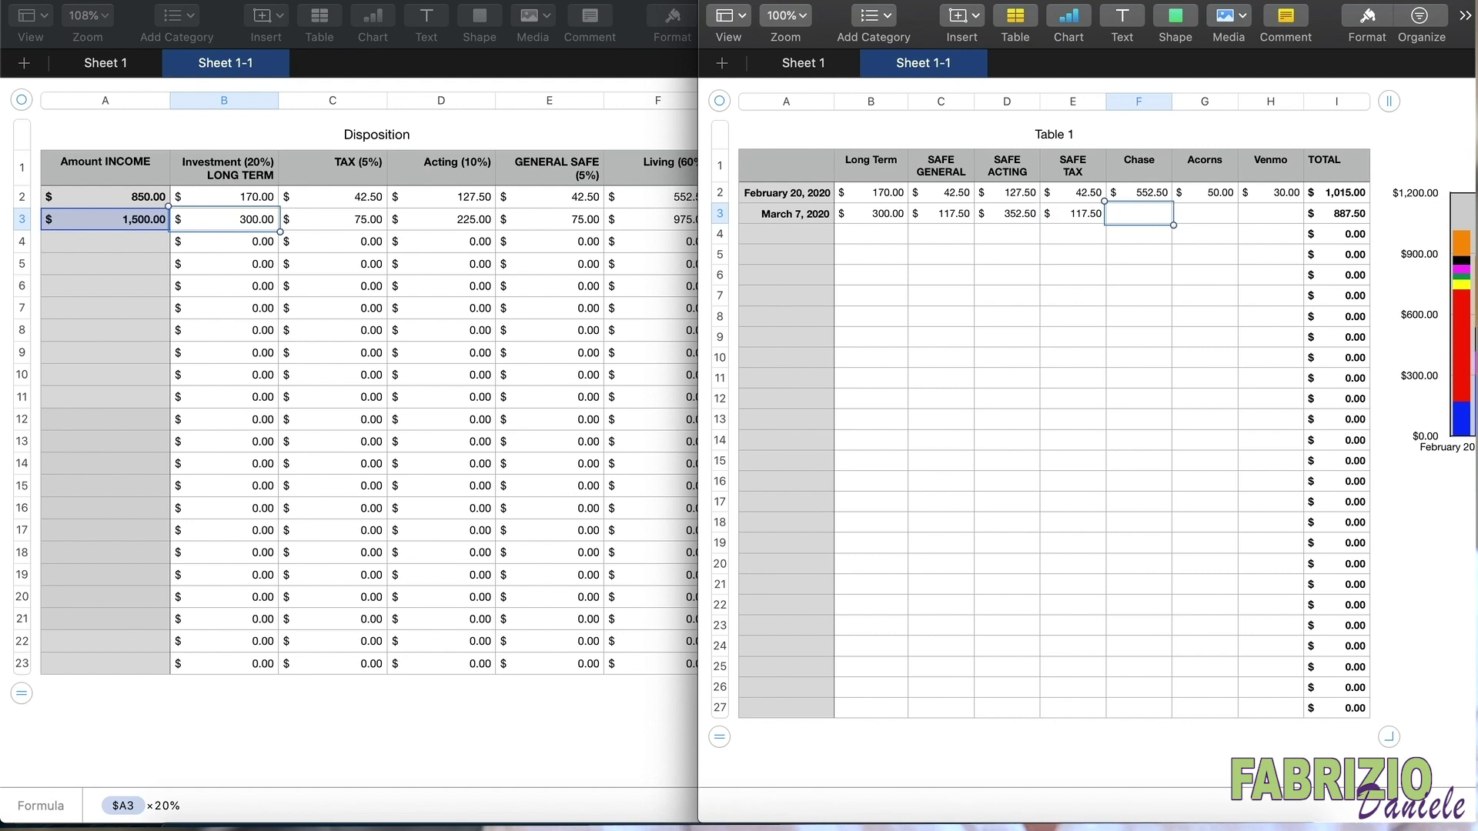
pyautogui.click(650, 224)
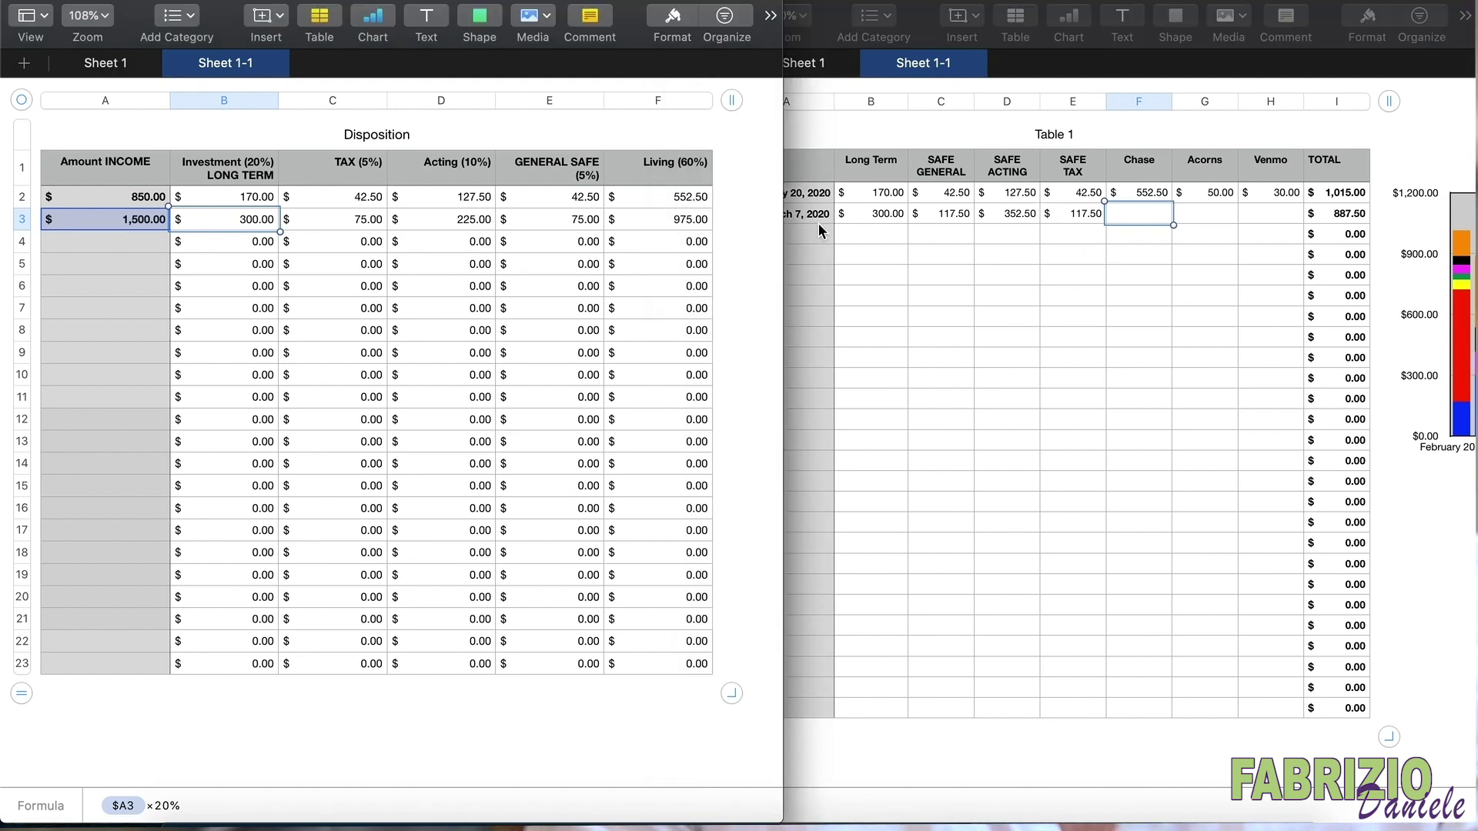
pyautogui.click(1168, 209)
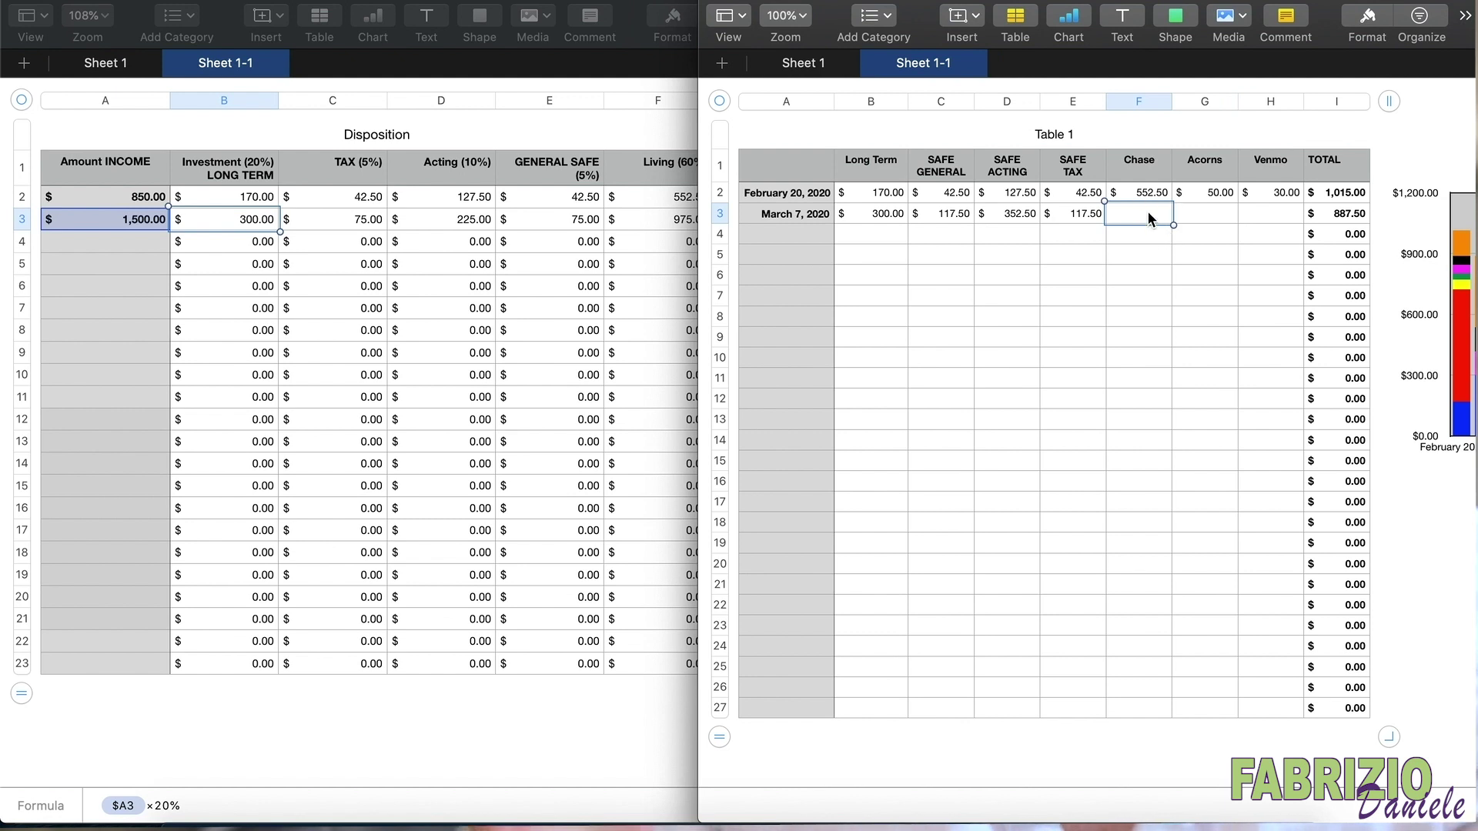
# Step: Enter Chase 700.00, Acorns 65.00 and Venmo 15.00, then show the balances table full screen
pyautogui.write('700')
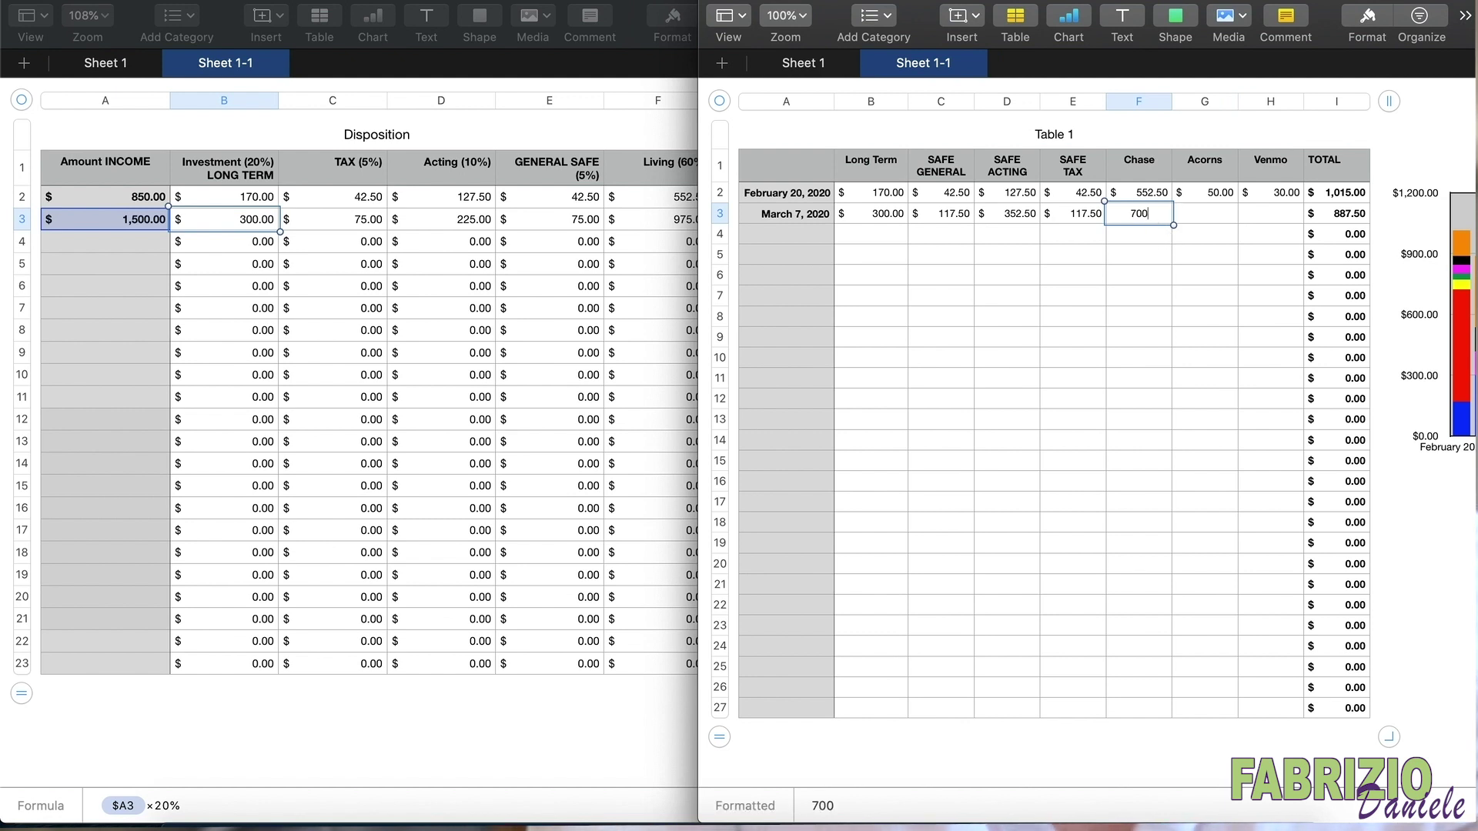
pyautogui.press('Tab')
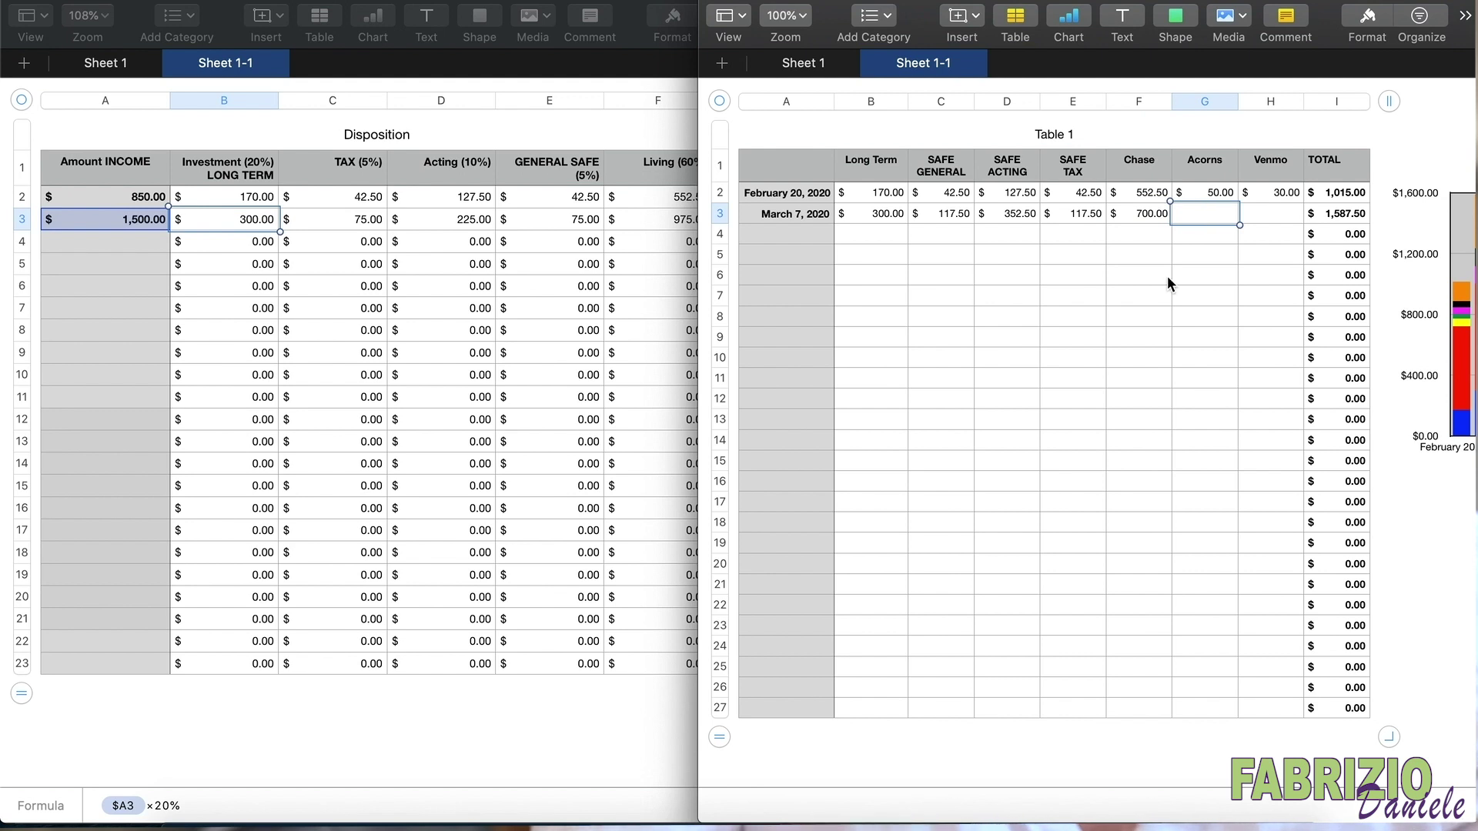
pyautogui.write('65')
pyautogui.press('Tab')
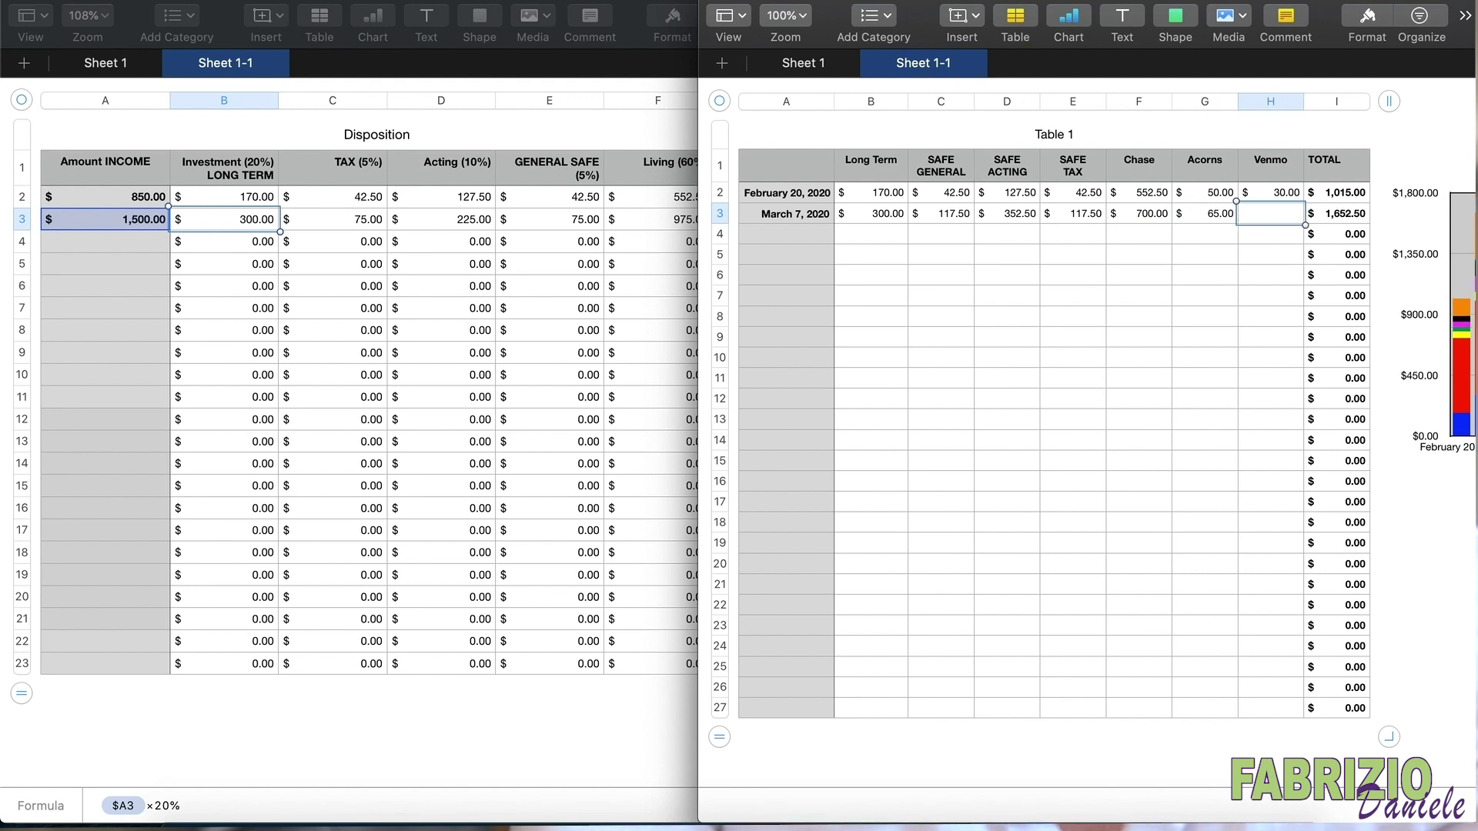
pyautogui.press('Tab')
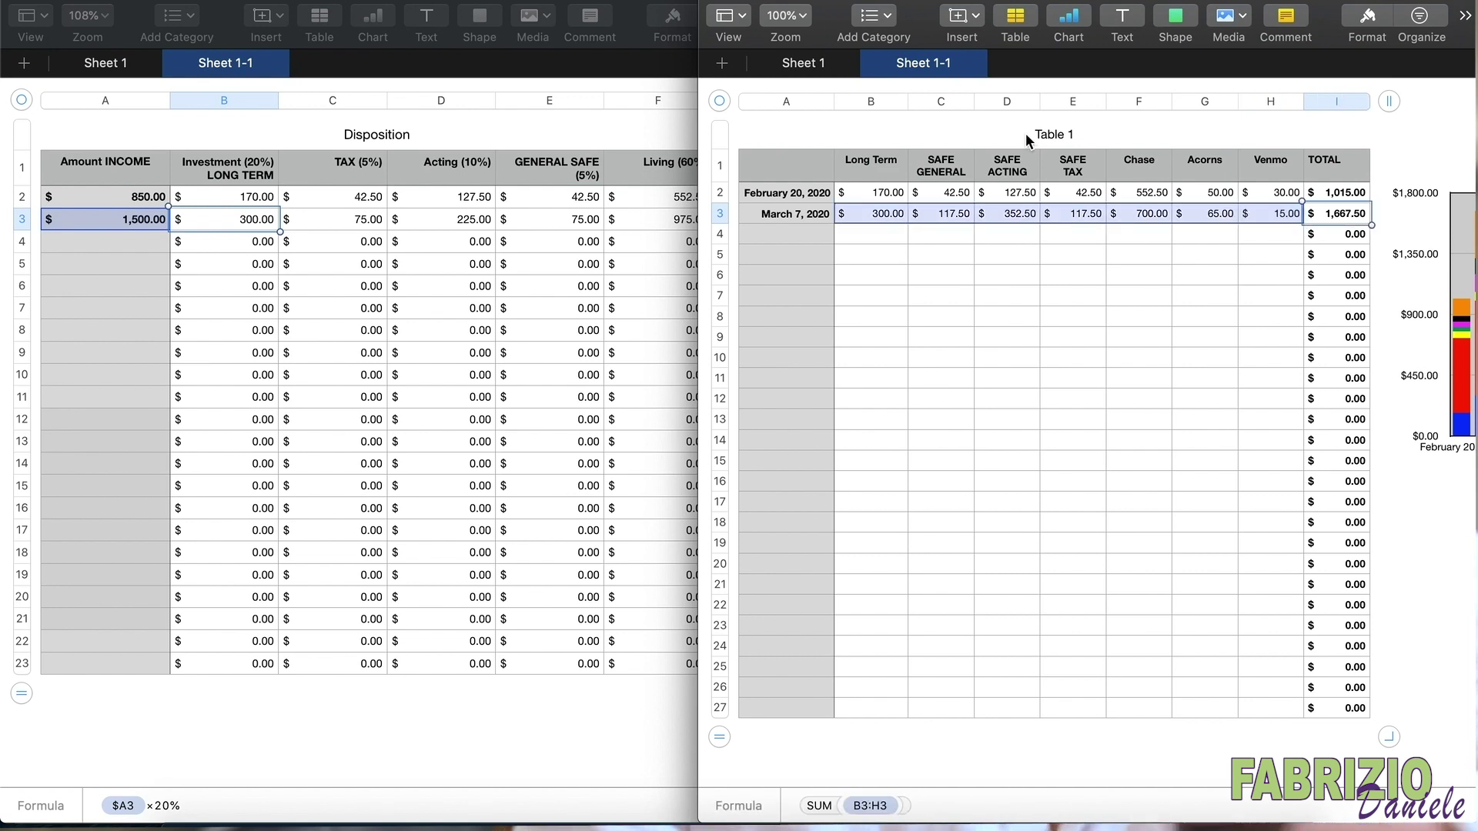
pyautogui.moveTo(700, 168); pyautogui.dragTo(15, 168)
pyautogui.click(651, 257)
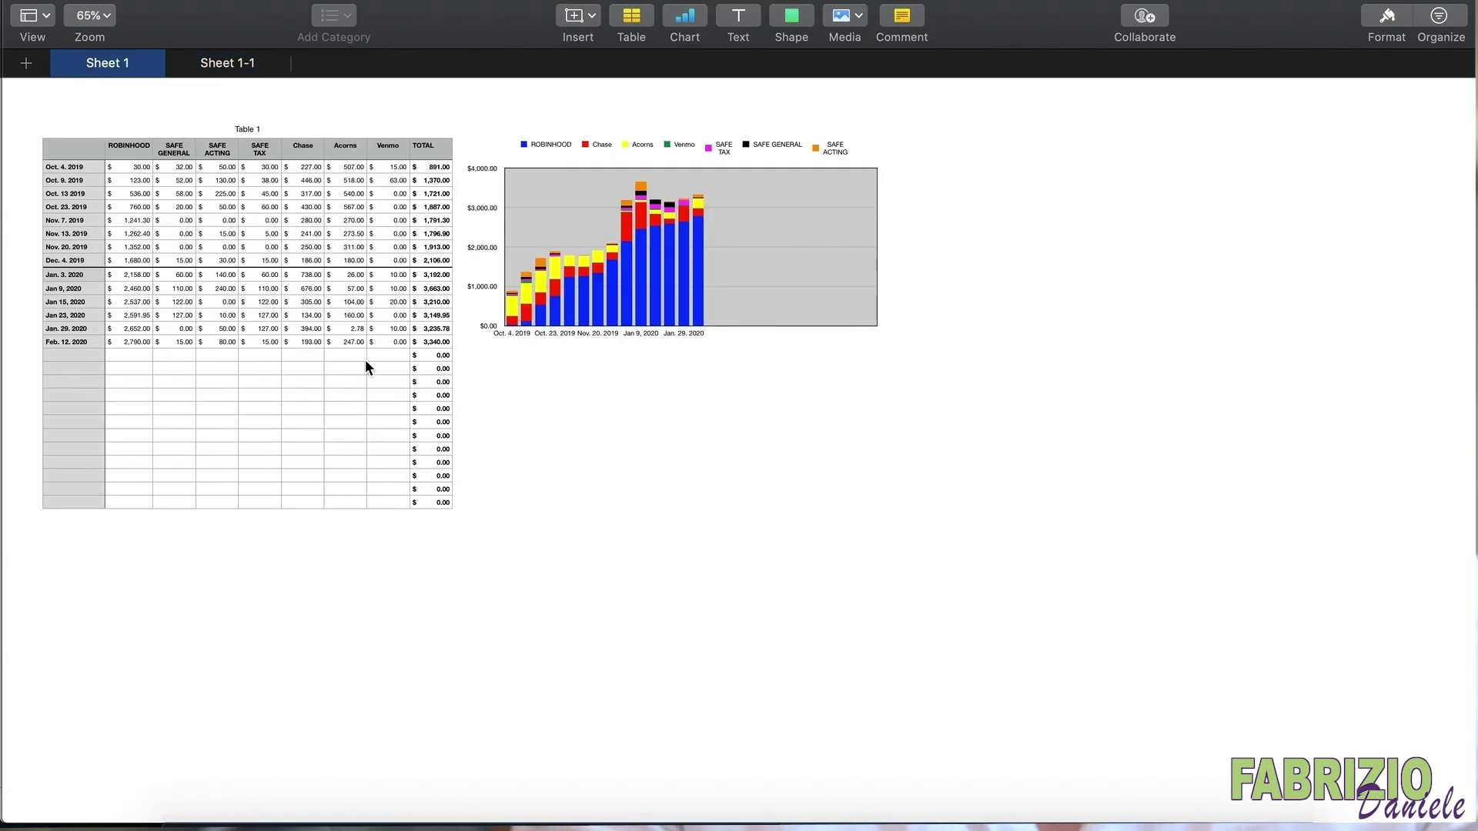
# Step: Inspect Sheet 1's balances from Oct. 4, 2019, selecting the TOTAL column to view its sum
pyautogui.scroll(5, 366, 357)
pyautogui.scroll(-3, 366, 365)
pyautogui.click(111, 196)
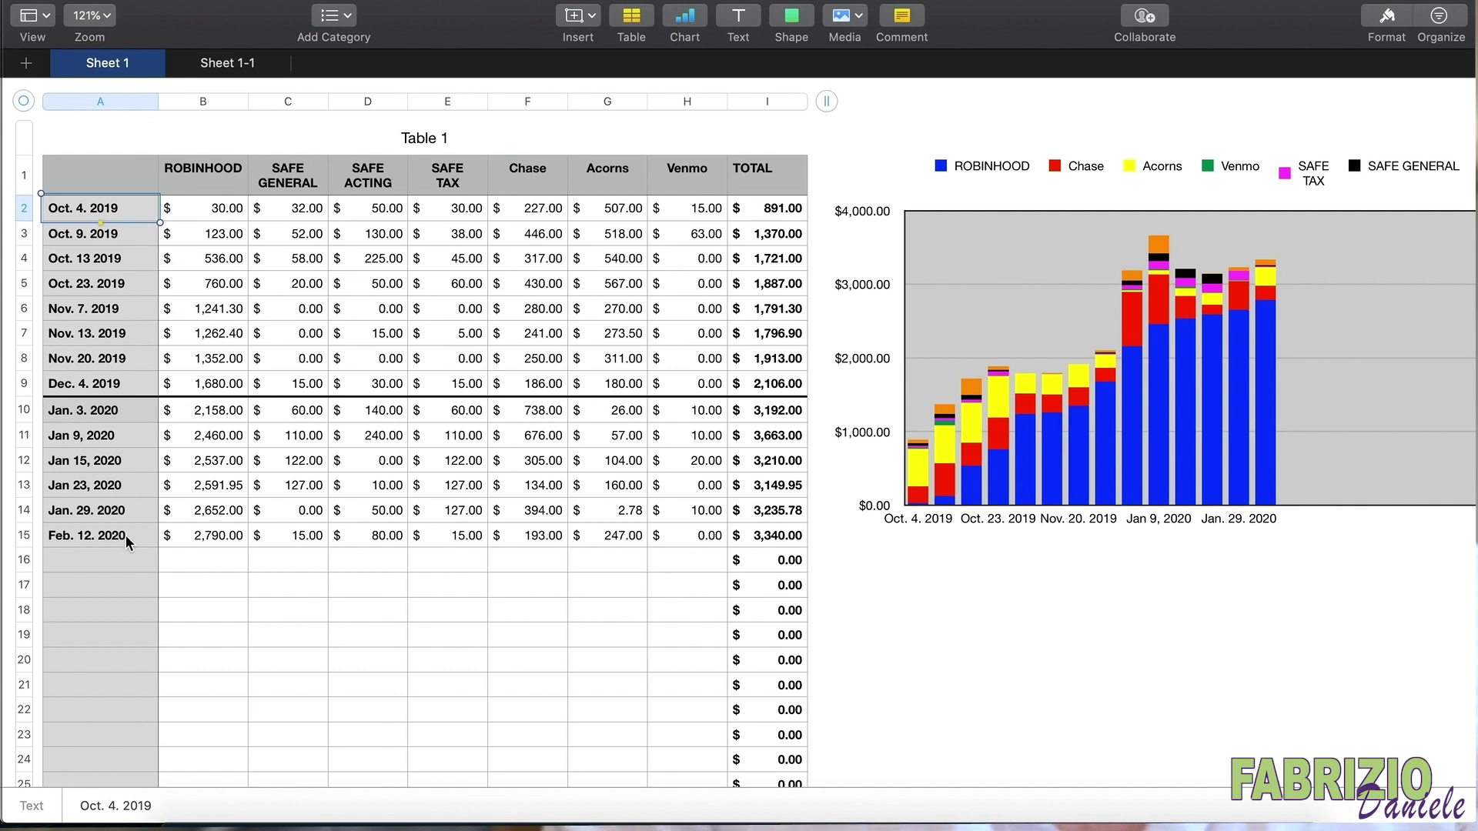
pyautogui.click(789, 214)
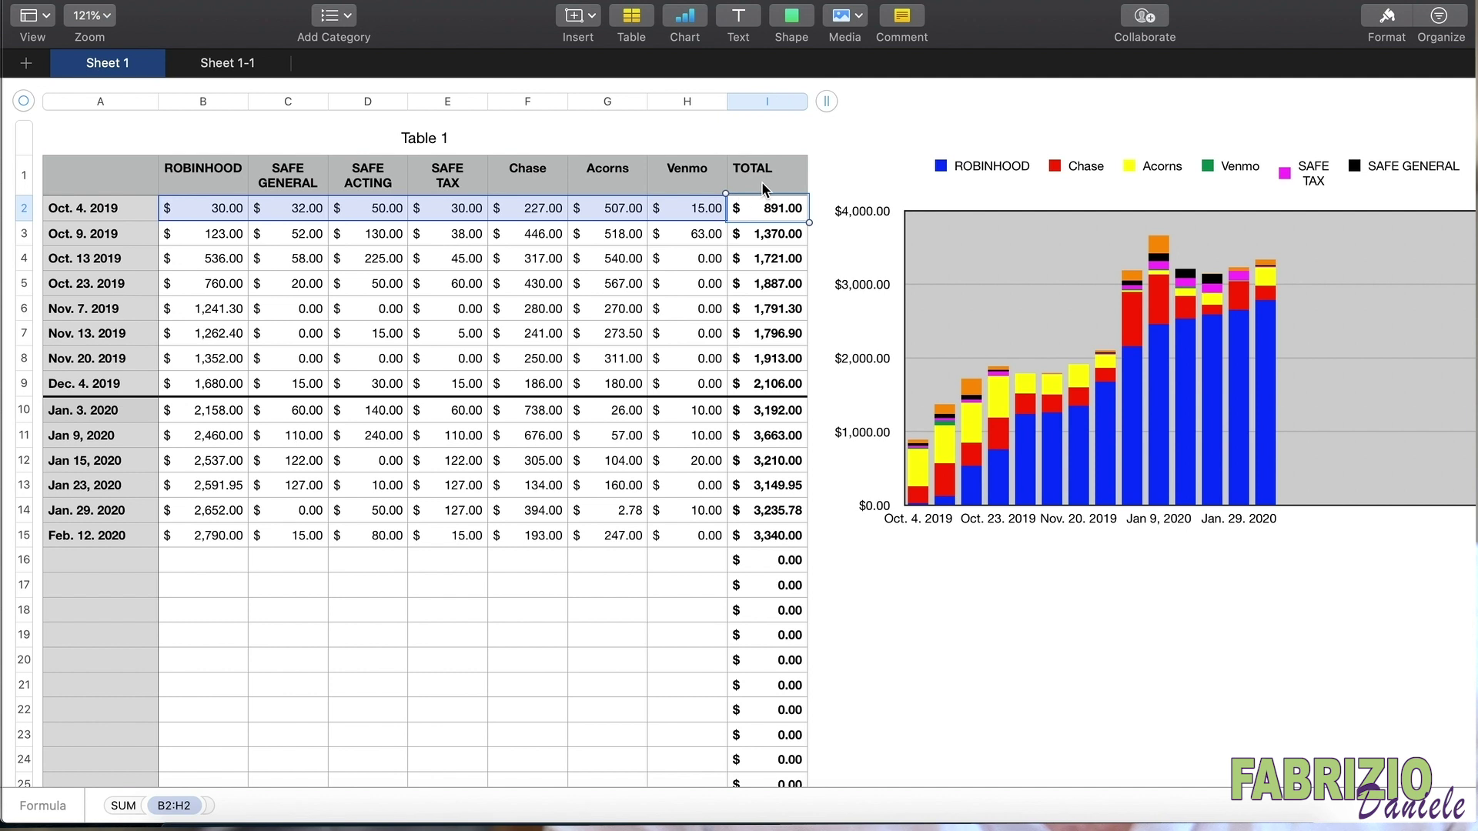
pyautogui.moveTo(770, 208); pyautogui.dragTo(801, 548)
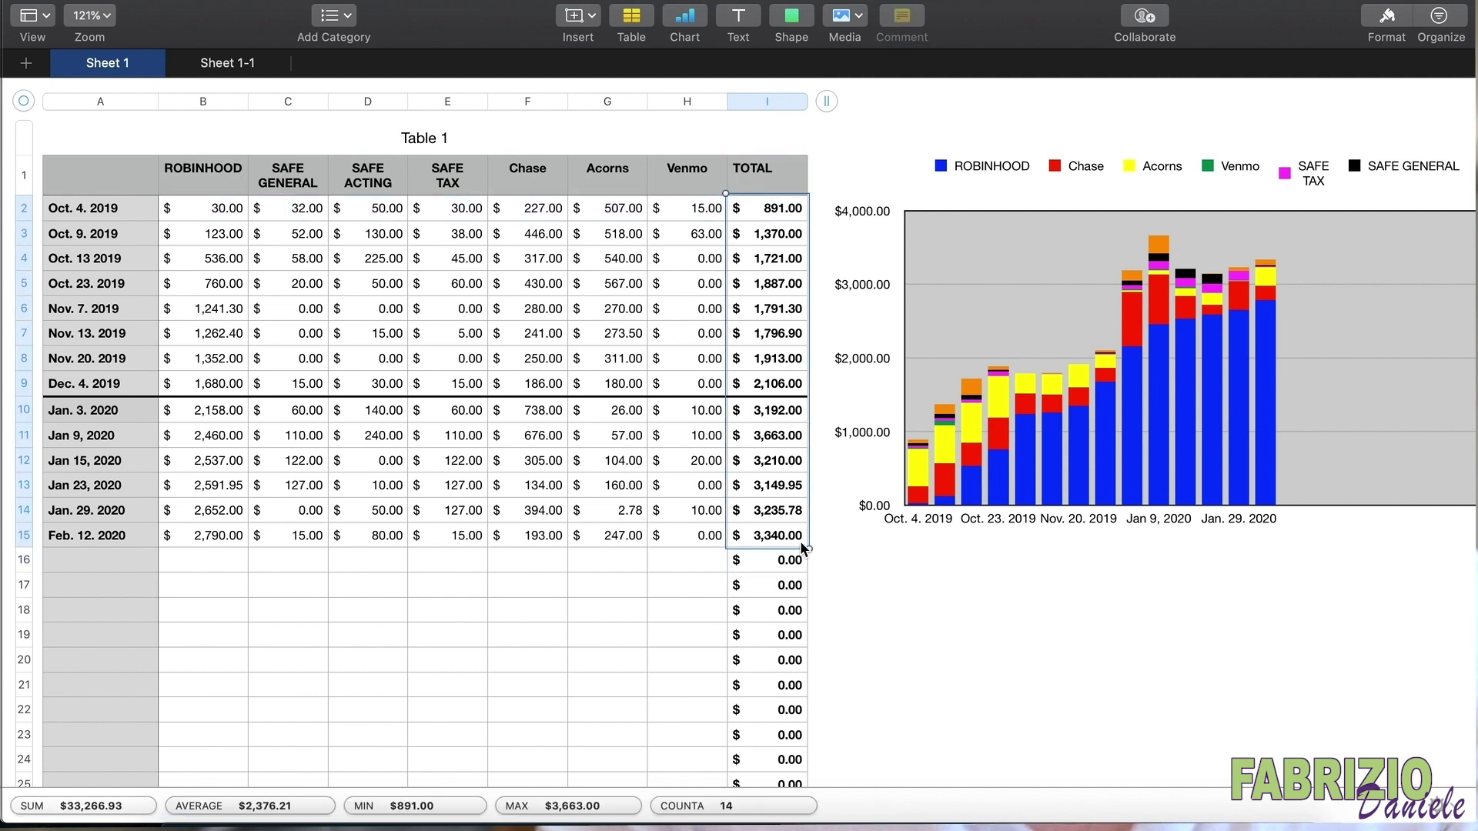
pyautogui.click(622, 545)
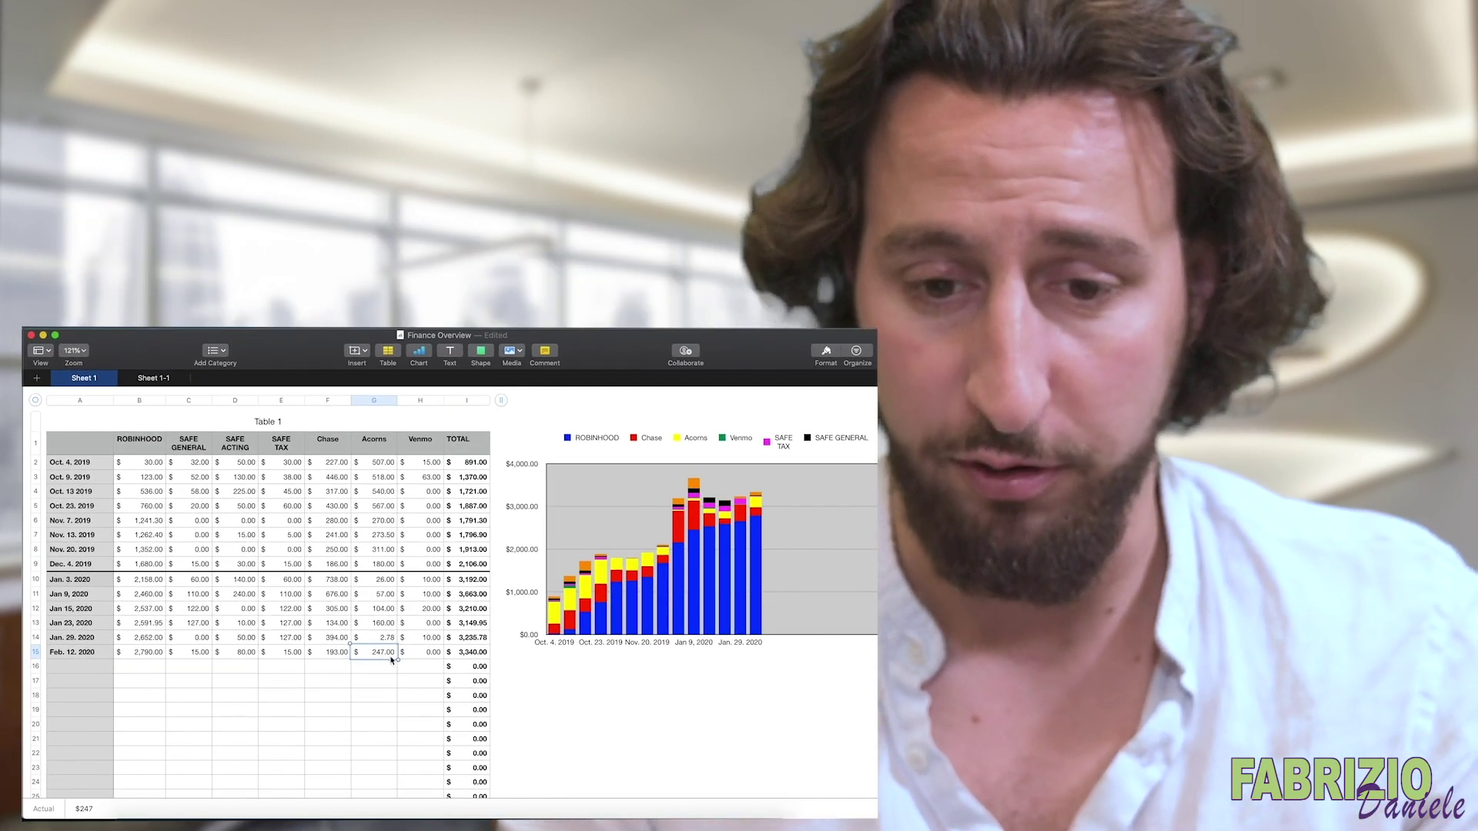
pyautogui.click(613, 655)
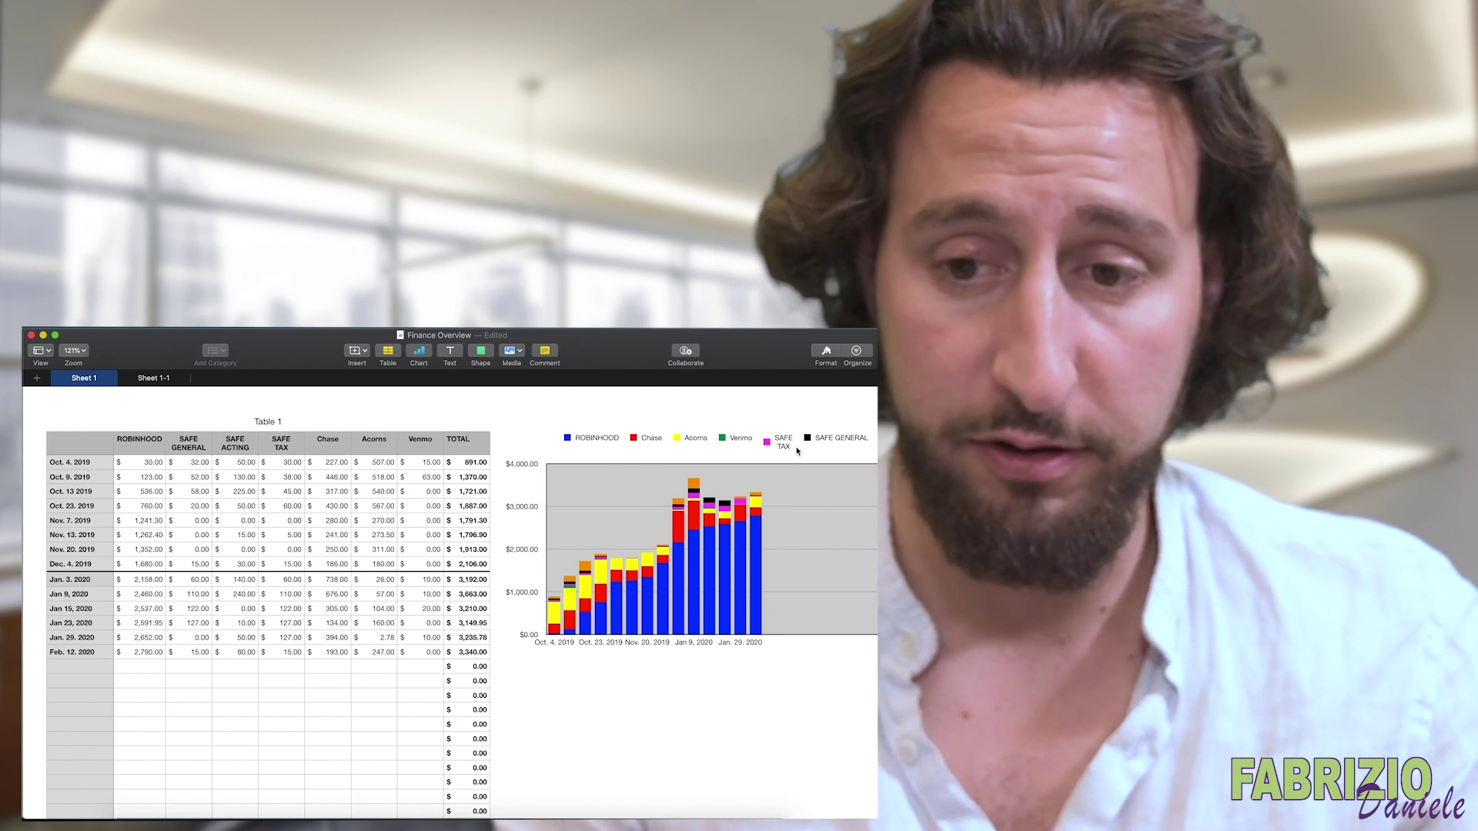
pyautogui.hscroll(3, 849, 453)
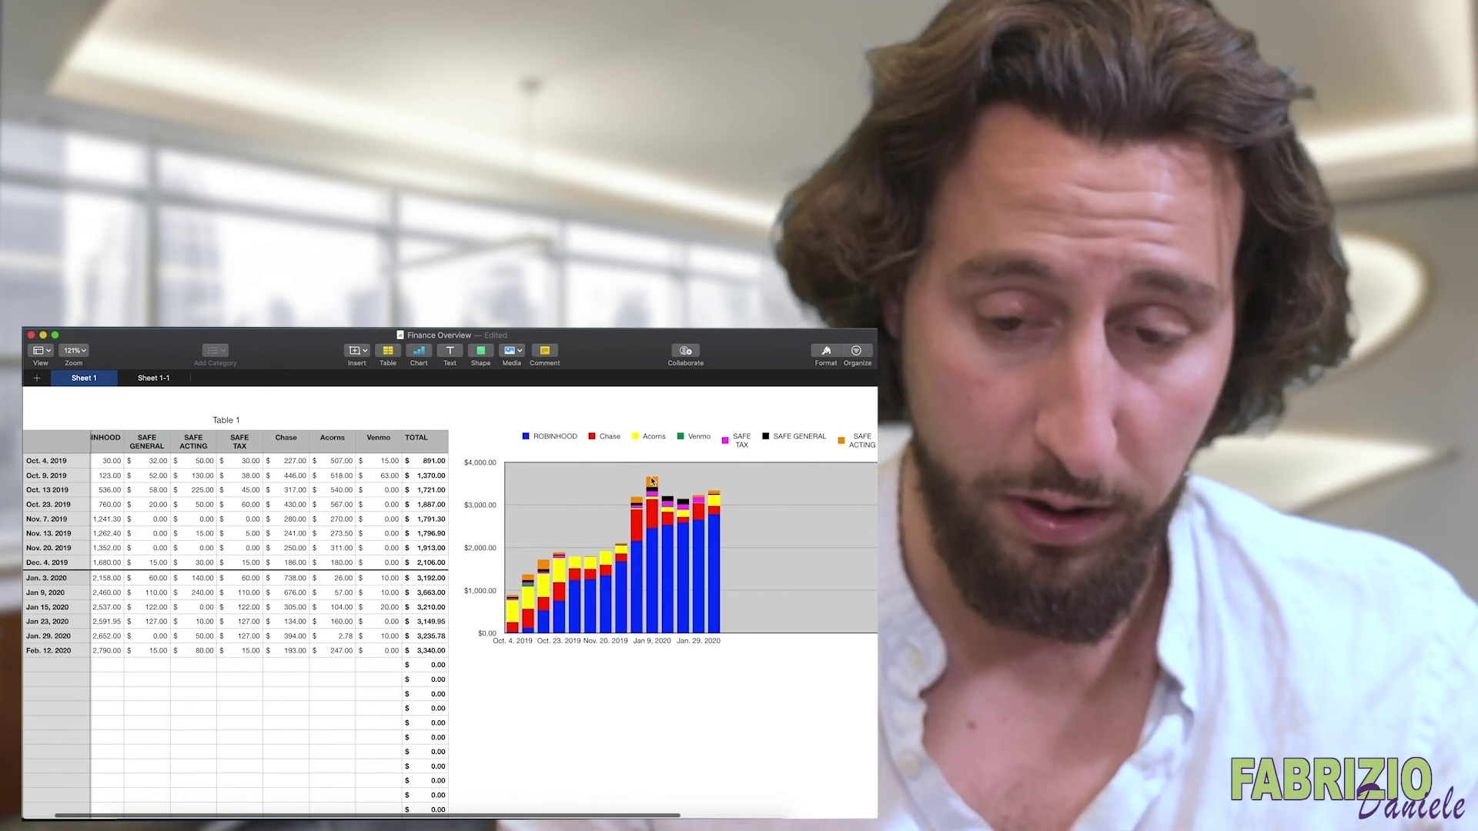
pyautogui.hscroll(-3, 347, 600)
pyautogui.click(245, 610)
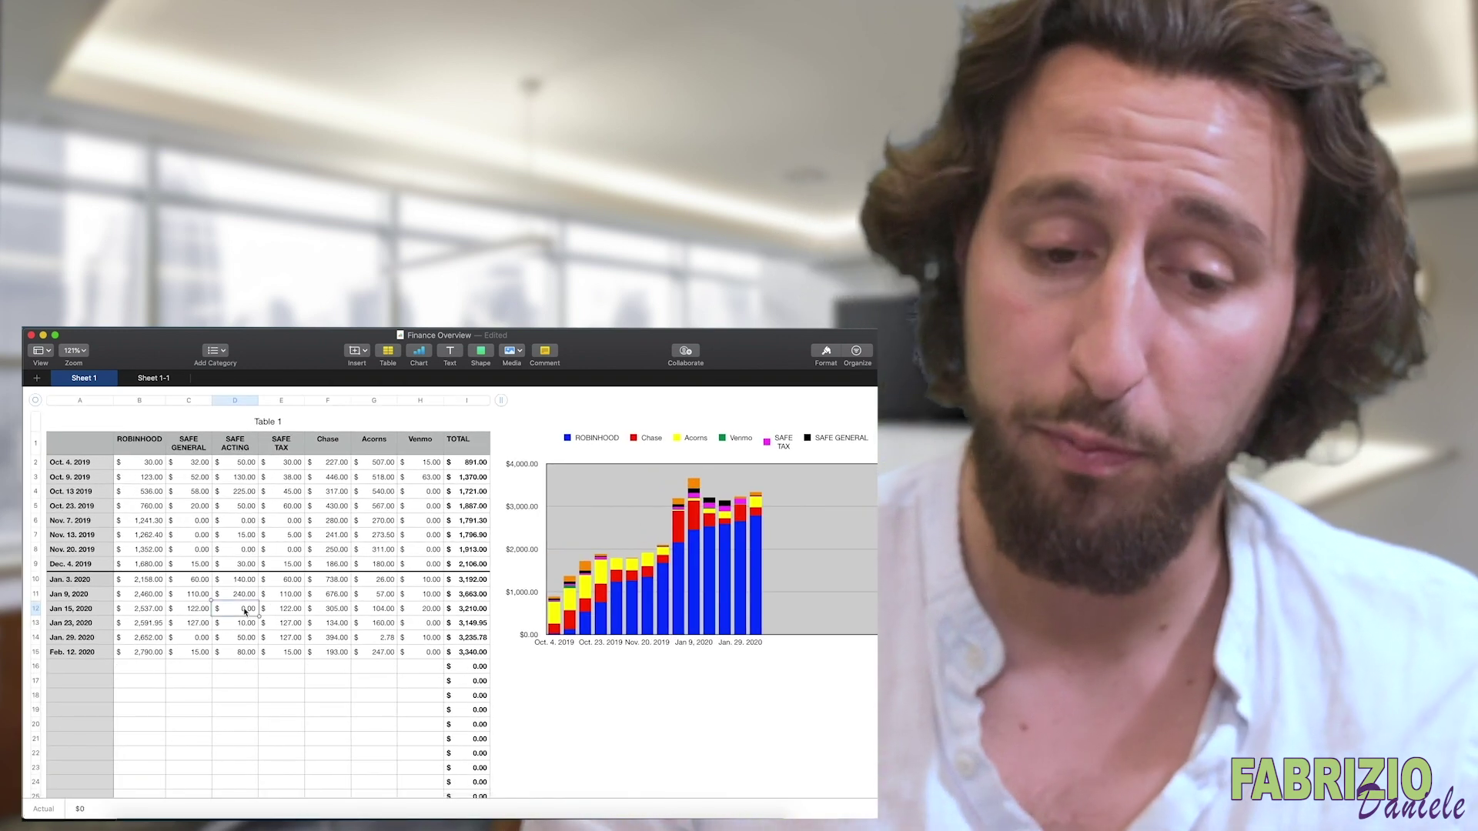
pyautogui.click(338, 568)
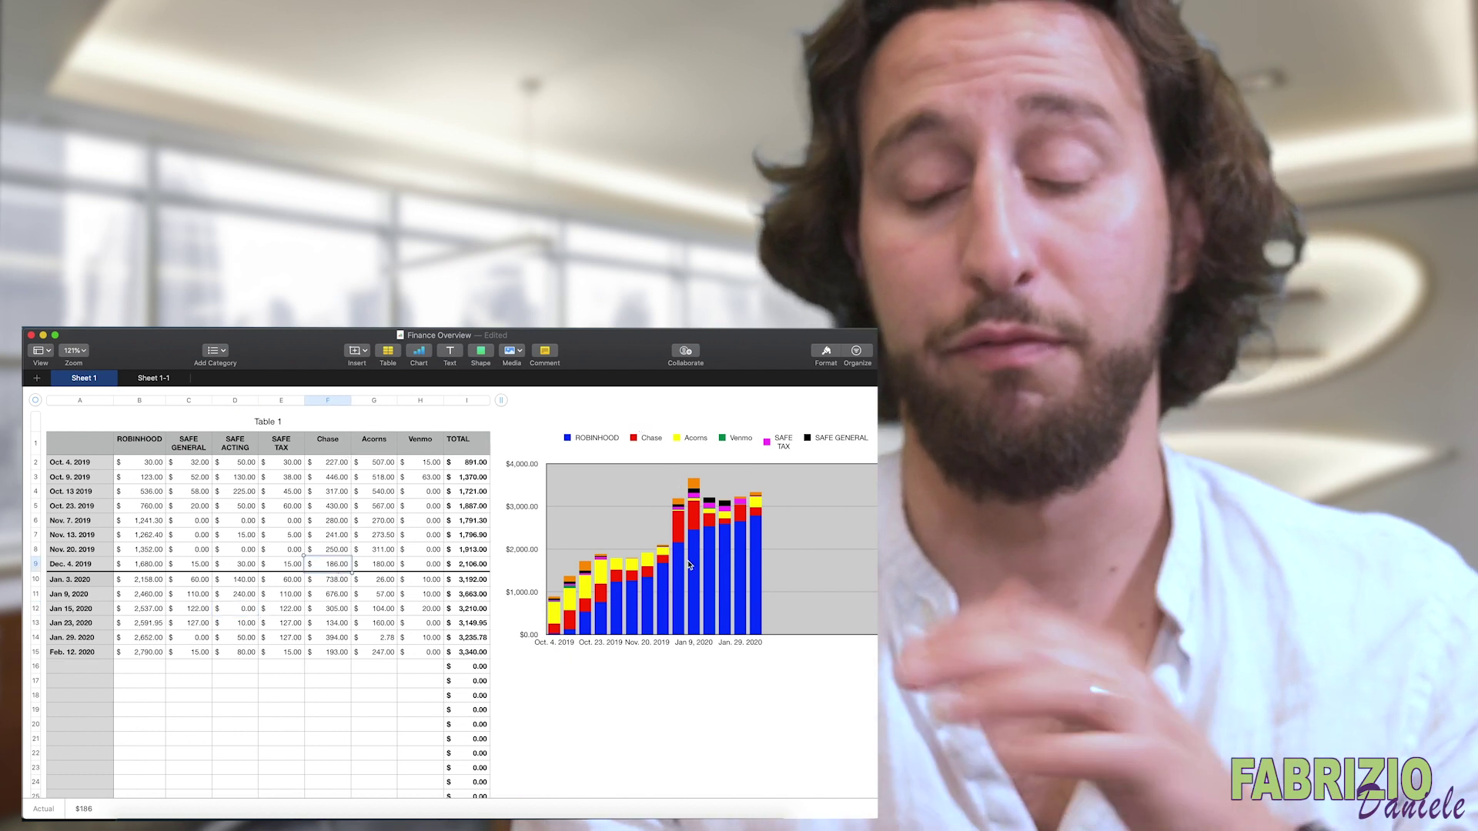
pyautogui.click(475, 461)
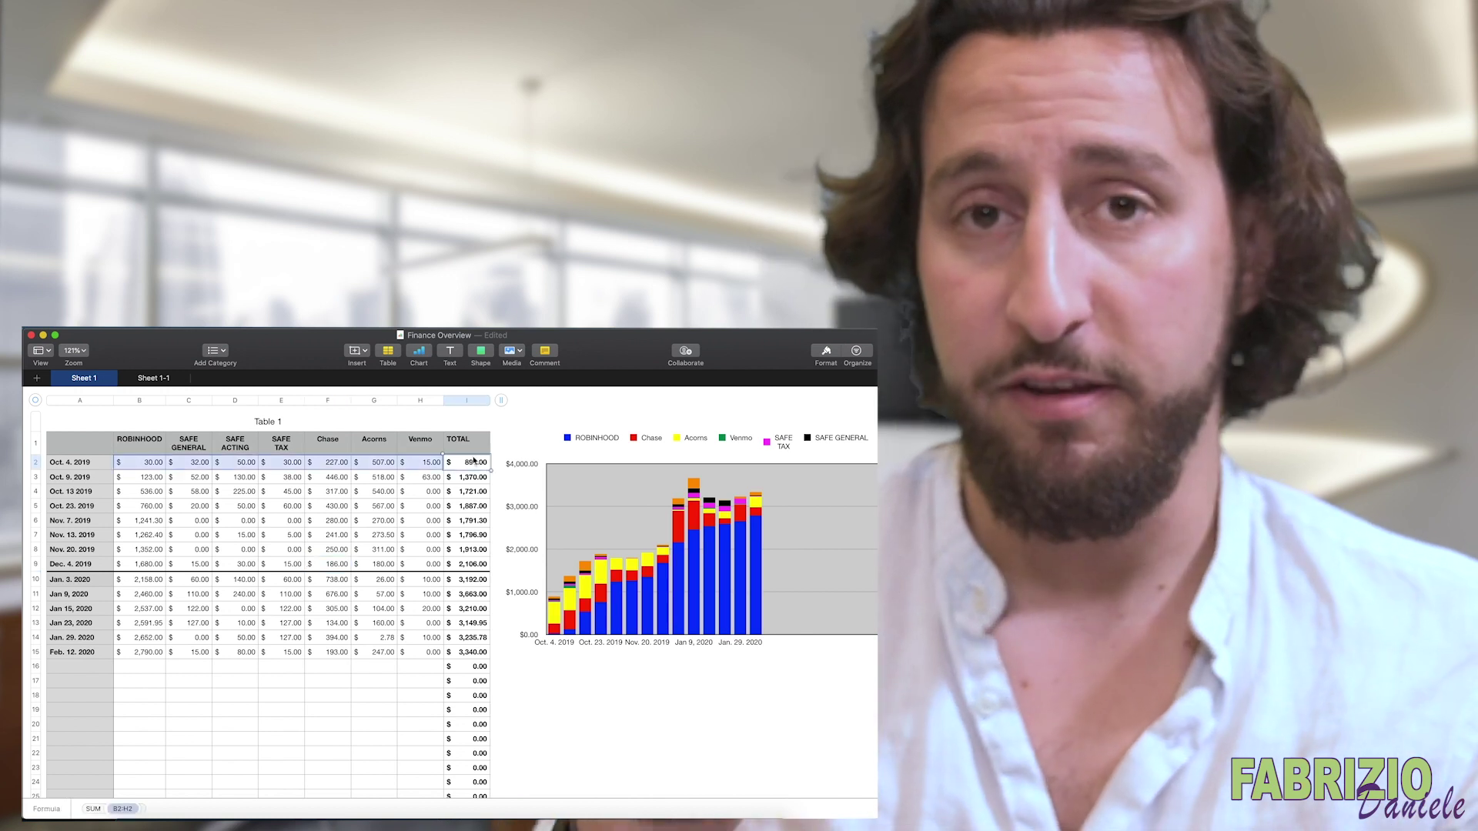